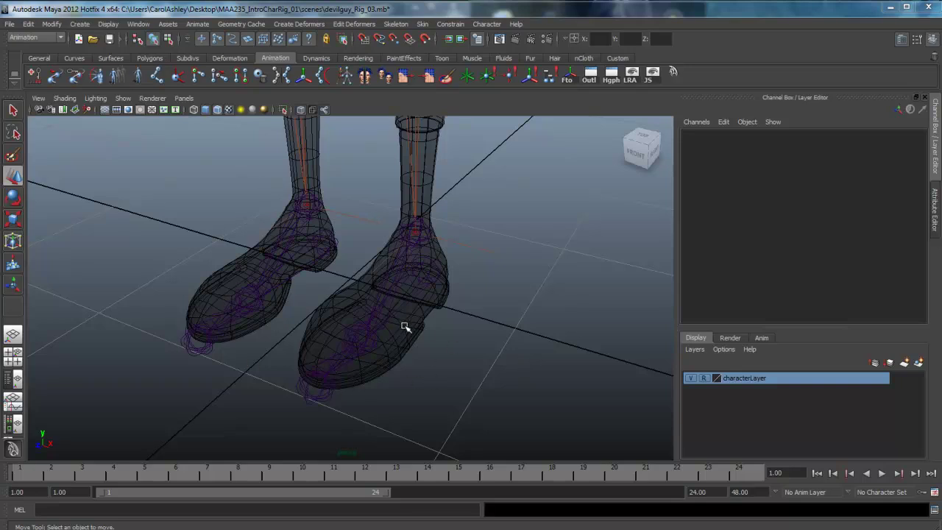
Create a NURBS circle and move it to the character's left foot, at about Translate X 0.388 and Translate Z 0.323.
{"action": "left_click", "coordinate": [80, 24]}
{"action": "mouse_move", "coordinate": [131, 40]}
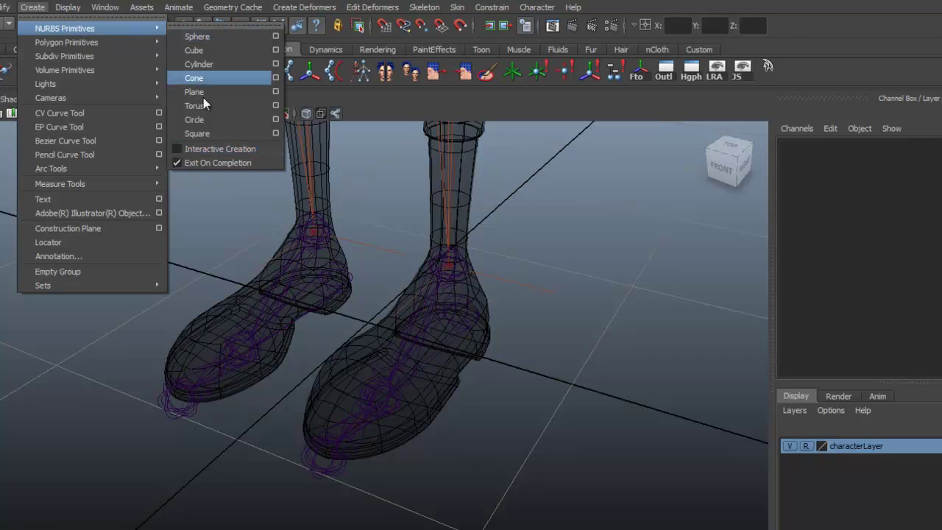
{"action": "left_click", "coordinate": [206, 118]}
{"action": "left_click_drag", "start_coordinate": [409, 422], "coordinate": [454, 380], "text": "alt"}
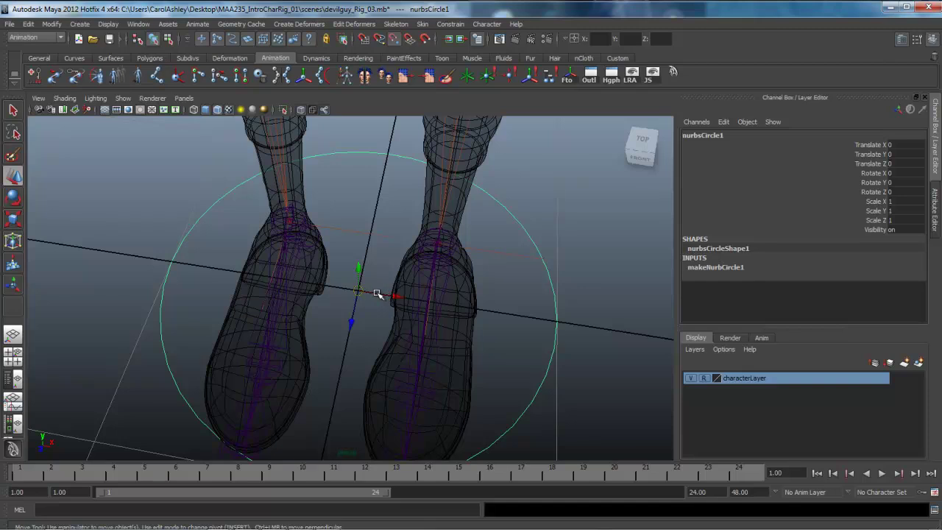
{"action": "left_click_drag", "start_coordinate": [375, 294], "coordinate": [436, 303]}
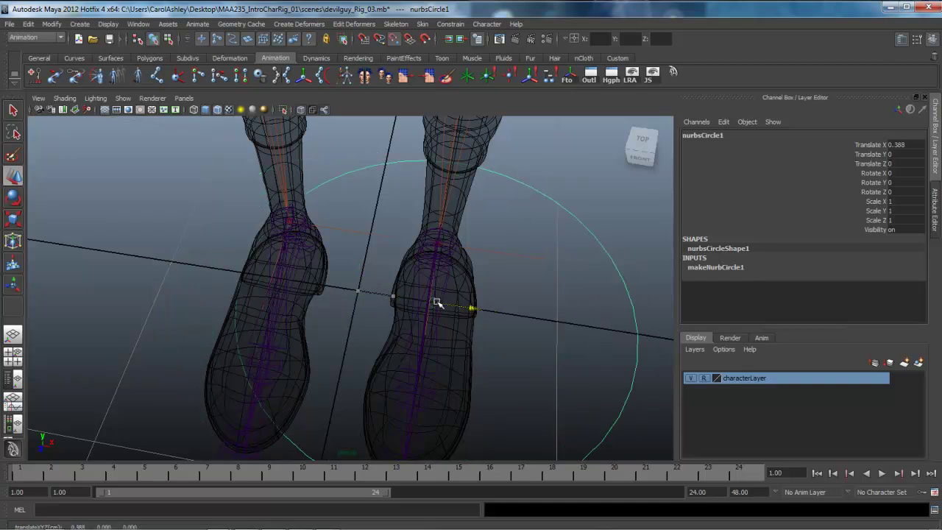
{"action": "left_click_drag", "start_coordinate": [429, 391], "coordinate": [158, 282], "text": "alt"}
{"action": "left_click_drag", "start_coordinate": [265, 292], "coordinate": [315, 282]}
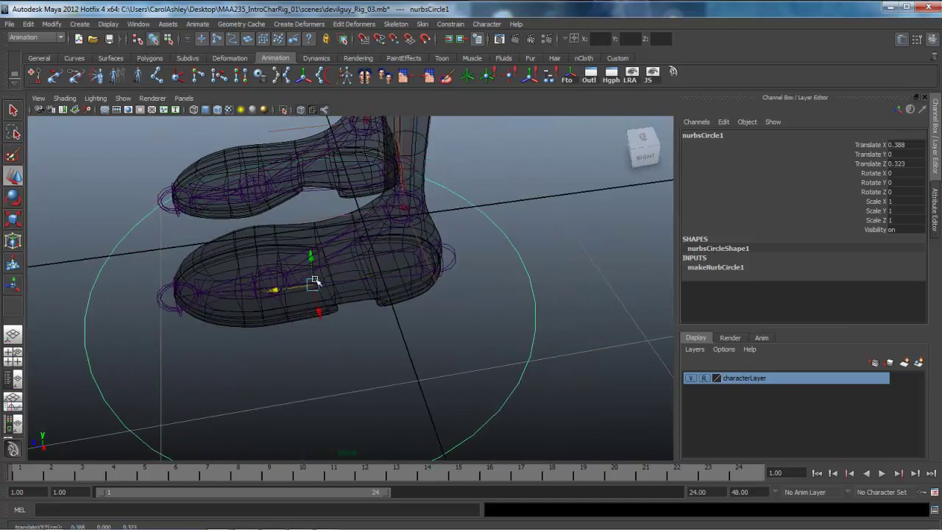
Scale the circle to about 0.357 in X and 0.731 in Z so it surrounds the left shoe.
{"action": "left_click_drag", "start_coordinate": [274, 345], "coordinate": [452, 332], "text": "alt"}
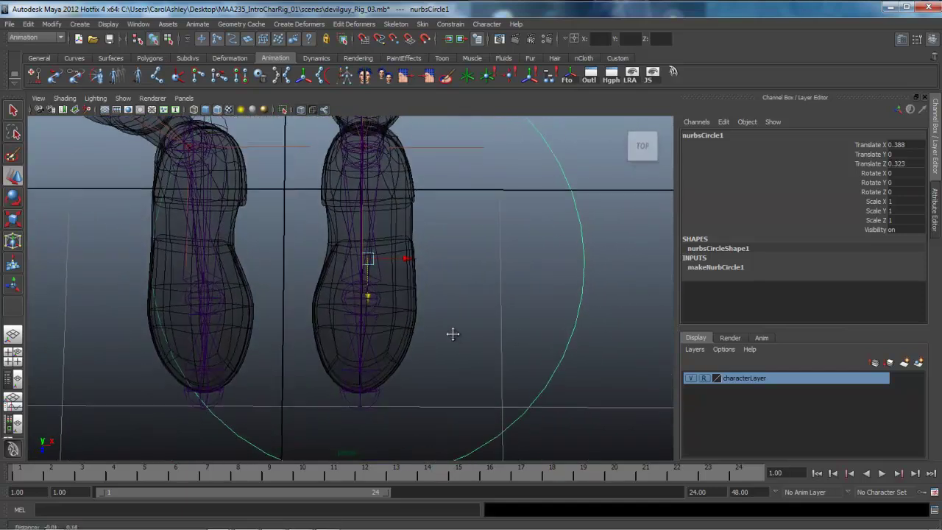
{"action": "key", "text": "r"}
{"action": "left_click_drag", "start_coordinate": [422, 262], "coordinate": [389, 264]}
{"action": "left_click_drag", "start_coordinate": [389, 264], "coordinate": [444, 324], "text": "alt"}
Show the circle's control vertices and move the vertex on the shoe's outer side.
{"action": "right_click", "coordinate": [440, 322]}
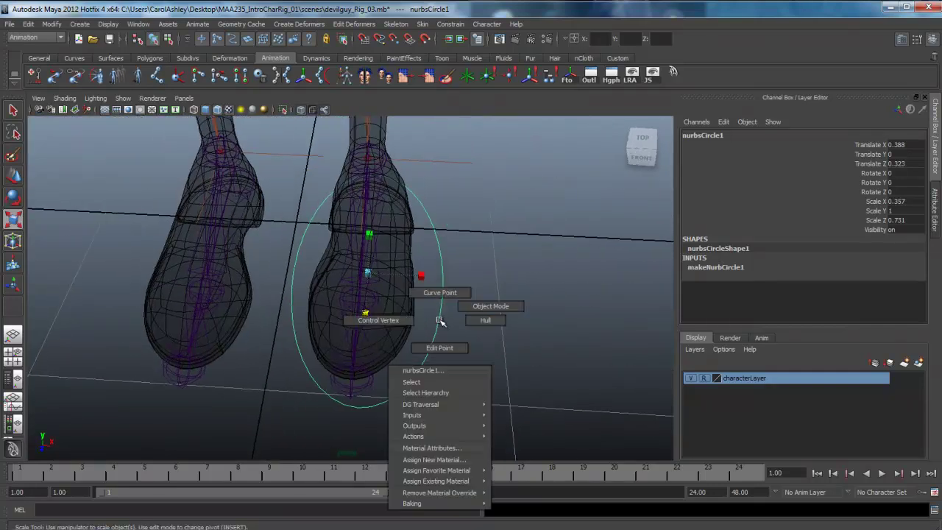
{"action": "left_click", "coordinate": [404, 321]}
{"action": "left_click_drag", "start_coordinate": [400, 346], "coordinate": [474, 287], "text": "alt"}
{"action": "left_click_drag", "start_coordinate": [433, 246], "coordinate": [473, 304]}
{"action": "left_click_drag", "start_coordinate": [452, 336], "coordinate": [475, 275], "text": "alt"}
{"action": "key", "text": "w"}
{"action": "left_click_drag", "start_coordinate": [439, 298], "coordinate": [446, 275]}
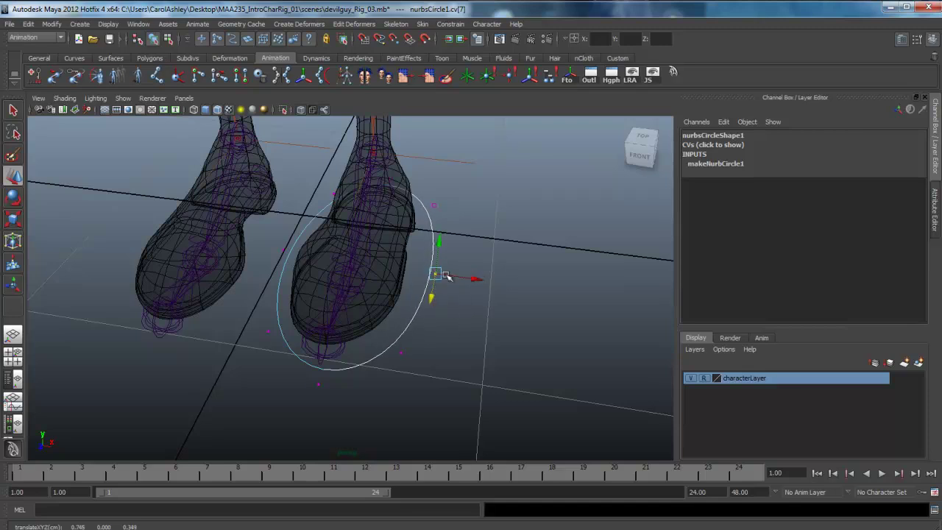
{"action": "left_click_drag", "start_coordinate": [440, 242], "coordinate": [436, 263]}
Level the outer-side control vertex with the rest of the curve and pull it closer to the shoe.
{"action": "left_click_drag", "start_coordinate": [398, 344], "coordinate": [250, 280], "text": "alt"}
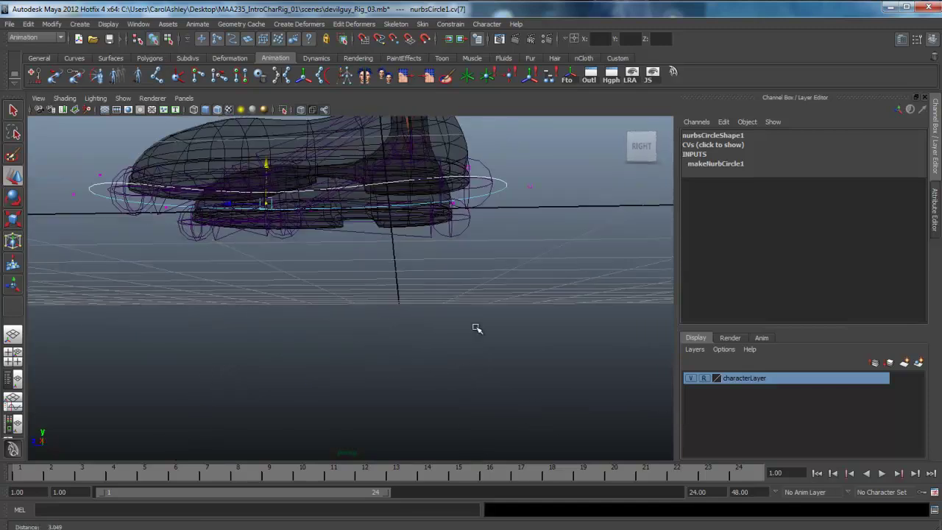
{"action": "middle_click_drag", "start_coordinate": [412, 290], "coordinate": [443, 347], "text": "alt"}
{"action": "left_click_drag", "start_coordinate": [388, 345], "coordinate": [368, 324], "text": "alt"}
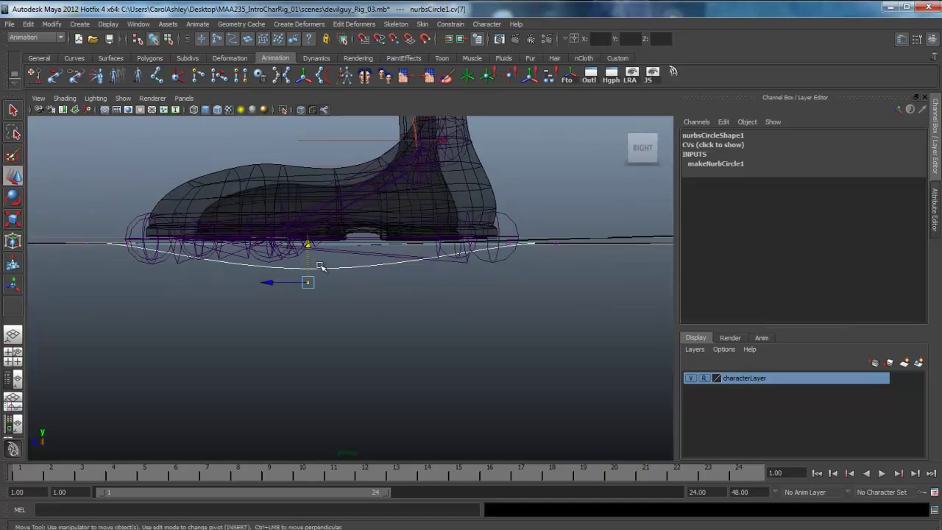
{"action": "left_click_drag", "start_coordinate": [269, 254], "coordinate": [306, 204], "text": "alt"}
{"action": "left_click_drag", "start_coordinate": [302, 250], "coordinate": [347, 265], "text": "alt"}
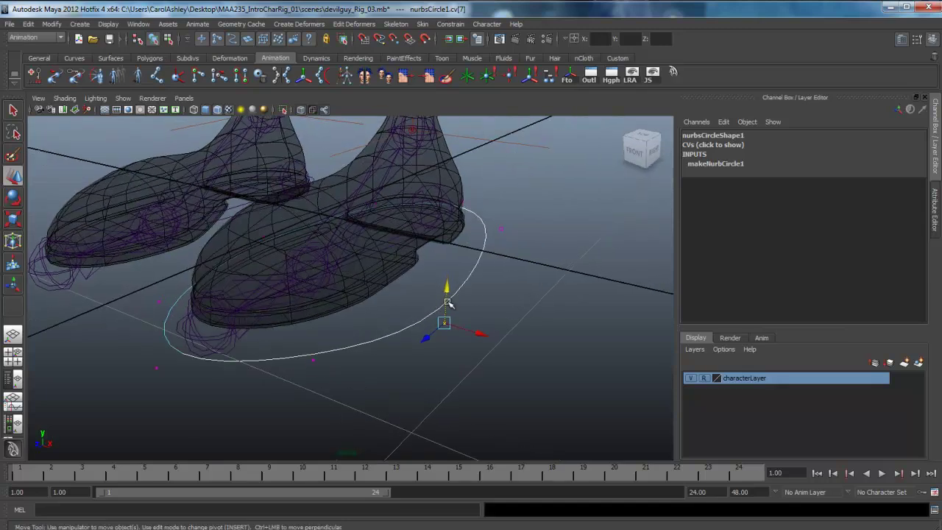
{"action": "left_click_drag", "start_coordinate": [448, 302], "coordinate": [468, 292]}
{"action": "left_click_drag", "start_coordinate": [413, 331], "coordinate": [341, 308], "text": "alt"}
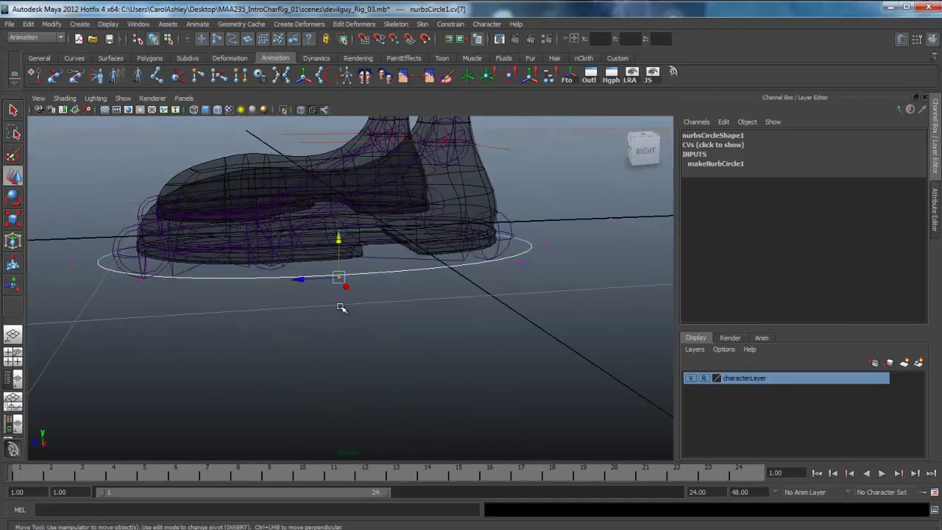
{"action": "left_click_drag", "start_coordinate": [486, 278], "coordinate": [433, 342], "text": "alt"}
{"action": "right_click_drag", "start_coordinate": [431, 341], "coordinate": [478, 343], "text": "alt"}
{"action": "left_click_drag", "start_coordinate": [479, 307], "coordinate": [462, 303]}
Pull the front and outer-front control vertices in so the curve hugs the left shoe's toe.
{"action": "left_click", "coordinate": [333, 452]}
{"action": "left_click_drag", "start_coordinate": [423, 444], "coordinate": [434, 351], "text": "alt"}
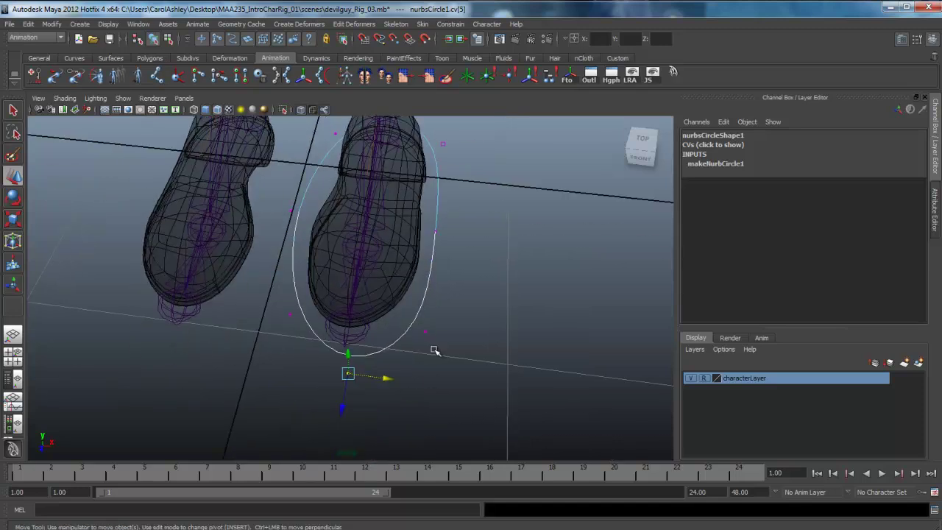
{"action": "left_click_drag", "start_coordinate": [341, 409], "coordinate": [348, 386]}
{"action": "left_click", "coordinate": [424, 335]}
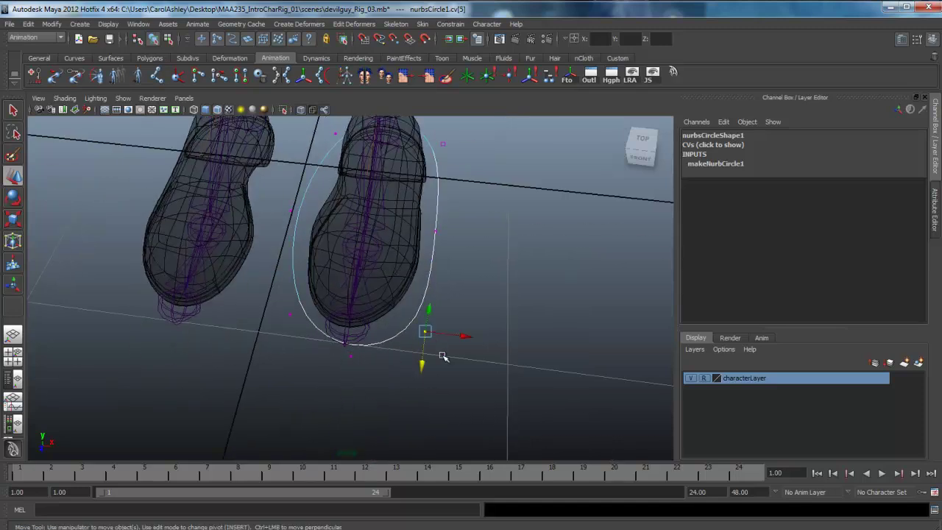
{"action": "left_click_drag", "start_coordinate": [469, 338], "coordinate": [456, 333]}
{"action": "left_click_drag", "start_coordinate": [412, 368], "coordinate": [422, 351]}
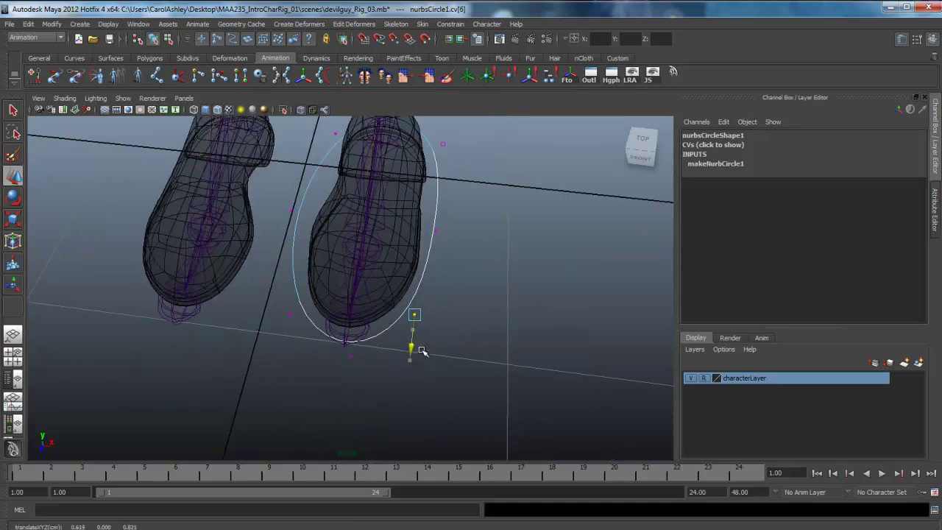
Move the inner-side control vertex toward the arch and the inner-front vertex around the ball of the left shoe.
{"action": "left_click_drag", "start_coordinate": [318, 349], "coordinate": [349, 278], "text": "alt"}
{"action": "left_click", "coordinate": [293, 272]}
{"action": "left_click_drag", "start_coordinate": [300, 304], "coordinate": [362, 252]}
{"action": "left_click", "coordinate": [293, 384]}
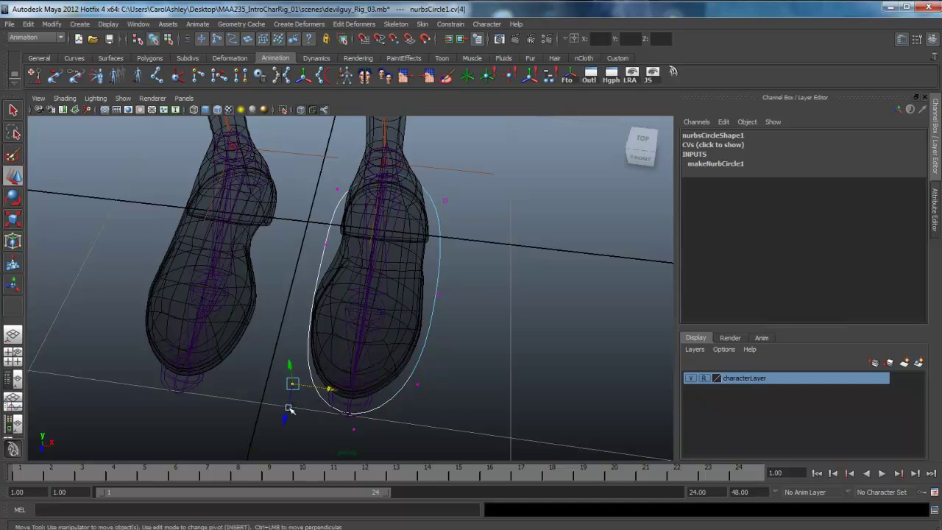
{"action": "left_click_drag", "start_coordinate": [319, 389], "coordinate": [315, 357]}
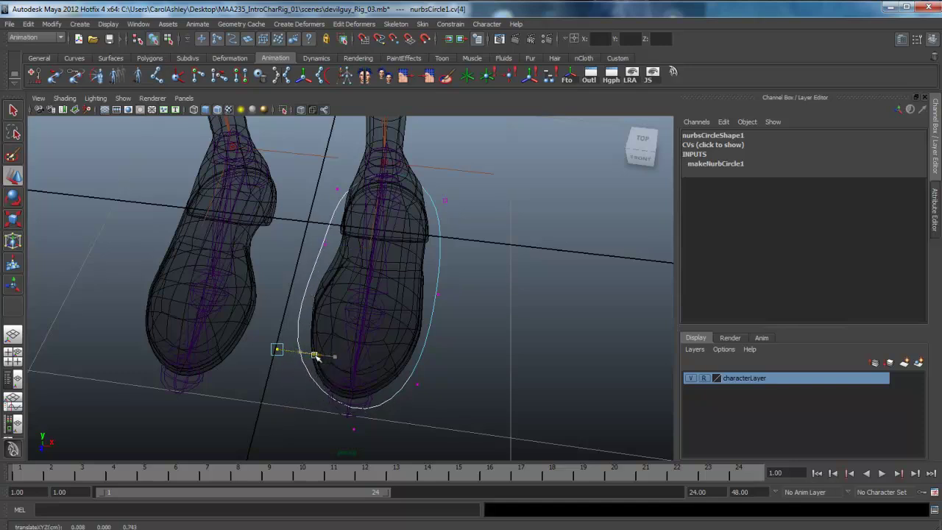
{"action": "left_click_drag", "start_coordinate": [268, 383], "coordinate": [268, 392]}
Fine-tune the front and outer-front control vertices so the curve follows the left shoe's toe.
{"action": "left_click", "coordinate": [354, 430]}
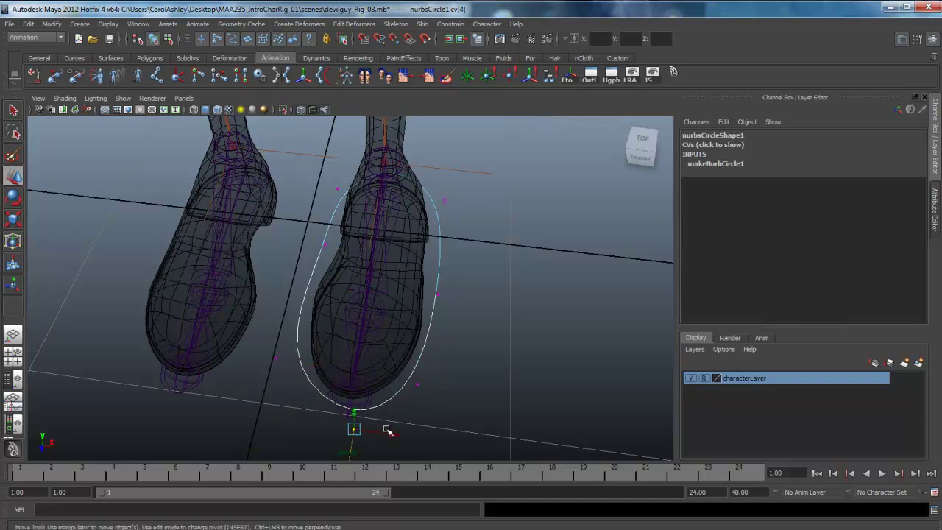
{"action": "left_click_drag", "start_coordinate": [393, 435], "coordinate": [378, 435]}
{"action": "left_click_drag", "start_coordinate": [392, 396], "coordinate": [449, 412], "text": "alt"}
{"action": "left_click", "coordinate": [396, 421]}
{"action": "left_click", "coordinate": [460, 209]}
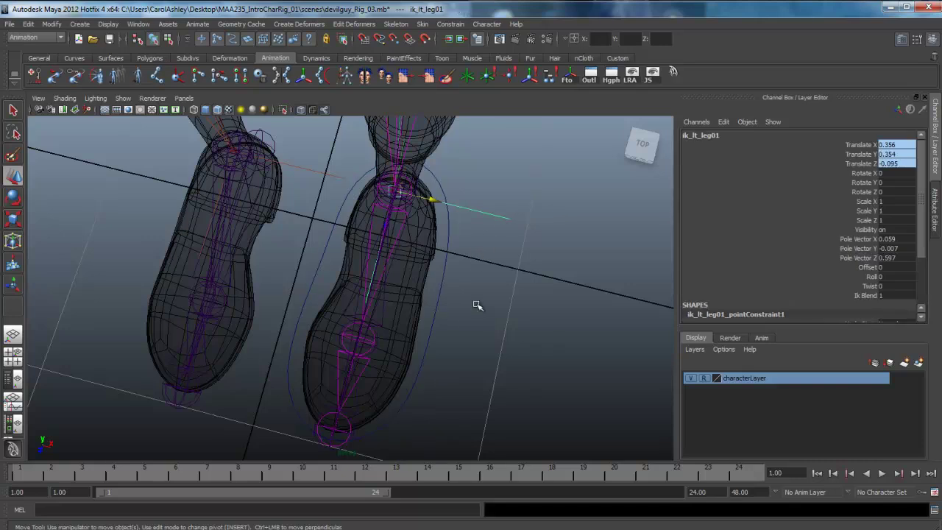
{"action": "left_click_drag", "start_coordinate": [478, 307], "coordinate": [326, 290], "text": "alt"}
{"action": "key", "text": "z"}
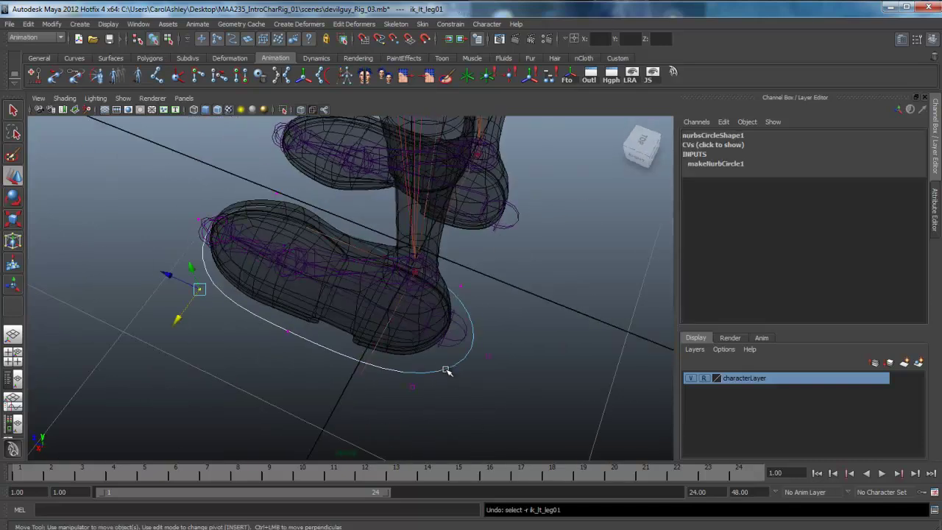
Pull the outer-heel and rear control vertices closer to the left shoe's heel.
{"action": "left_click", "coordinate": [414, 386]}
{"action": "left_click_drag", "start_coordinate": [472, 405], "coordinate": [379, 359], "text": "alt"}
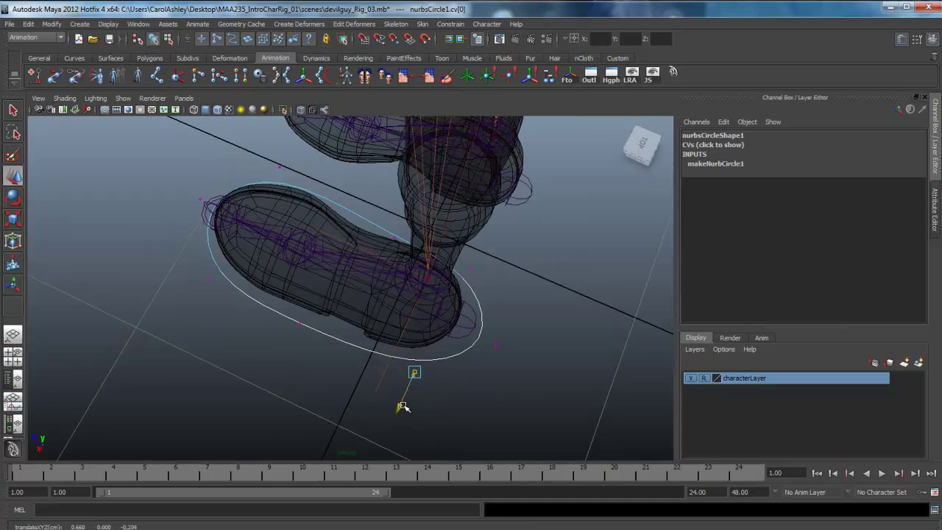
{"action": "left_click", "coordinate": [497, 346]}
{"action": "left_click_drag", "start_coordinate": [469, 337], "coordinate": [446, 322]}
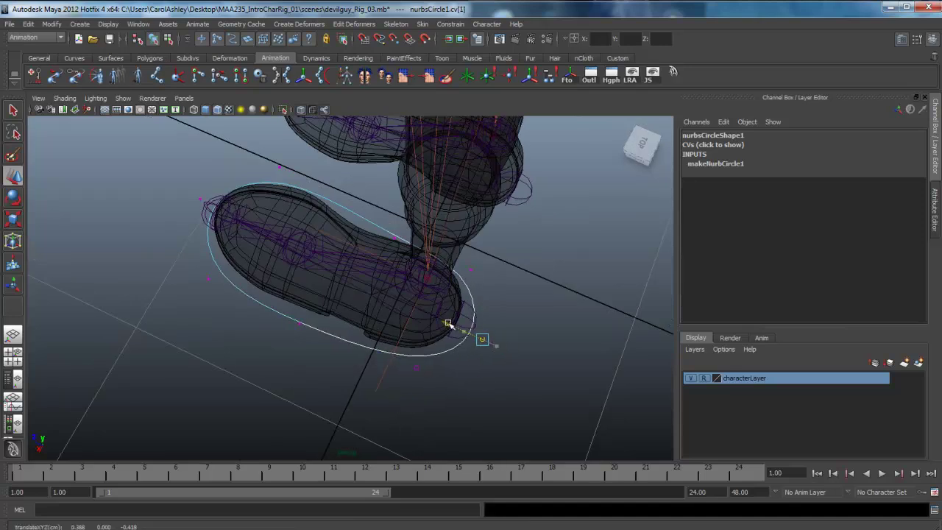
Adjust the inner-heel and inner-side control vertices to the shoe's outline and return the circle to Object Mode.
{"action": "left_click_drag", "start_coordinate": [496, 370], "coordinate": [422, 373], "text": "alt"}
{"action": "left_click", "coordinate": [414, 377]}
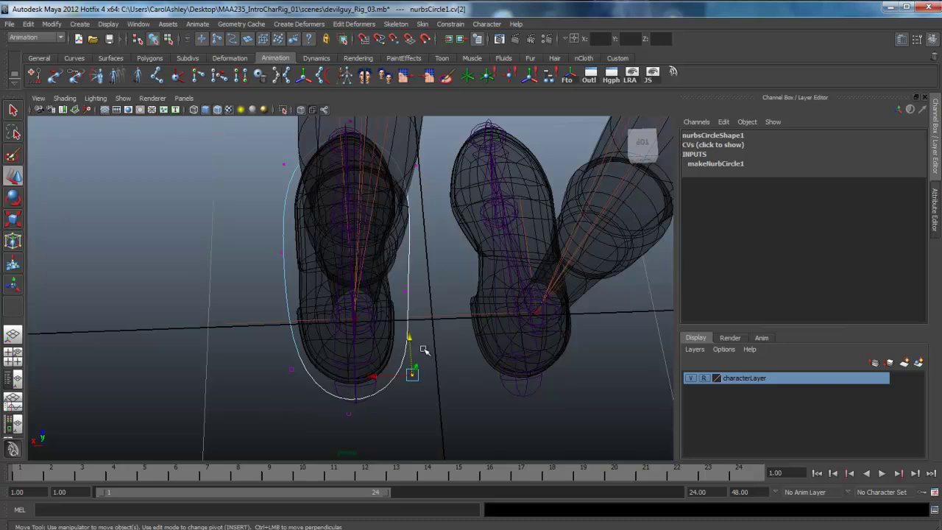
{"action": "left_click", "coordinate": [410, 294]}
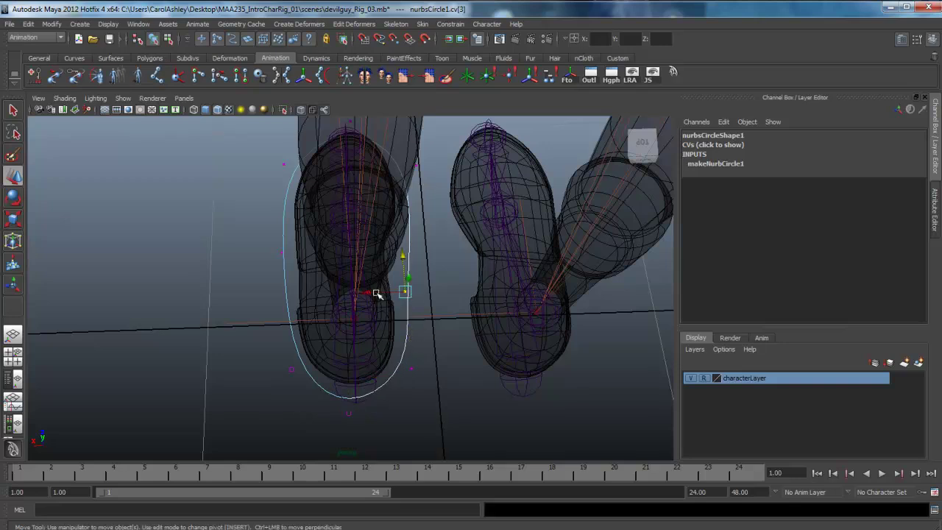
{"action": "left_click_drag", "start_coordinate": [368, 295], "coordinate": [333, 322], "text": "alt"}
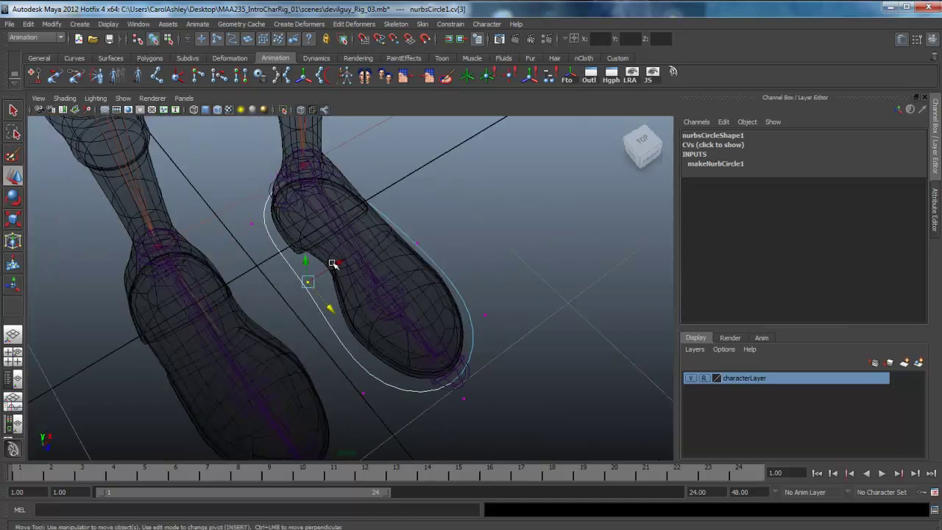
{"action": "left_click_drag", "start_coordinate": [336, 267], "coordinate": [410, 374], "text": "alt"}
{"action": "right_click_drag", "start_coordinate": [358, 340], "coordinate": [405, 322]}
Try parenting the rl_lt_heel01 joint under the foot circle.
{"action": "scroll", "coordinate": [366, 330], "scroll_direction": "down", "scroll_amount": 3}
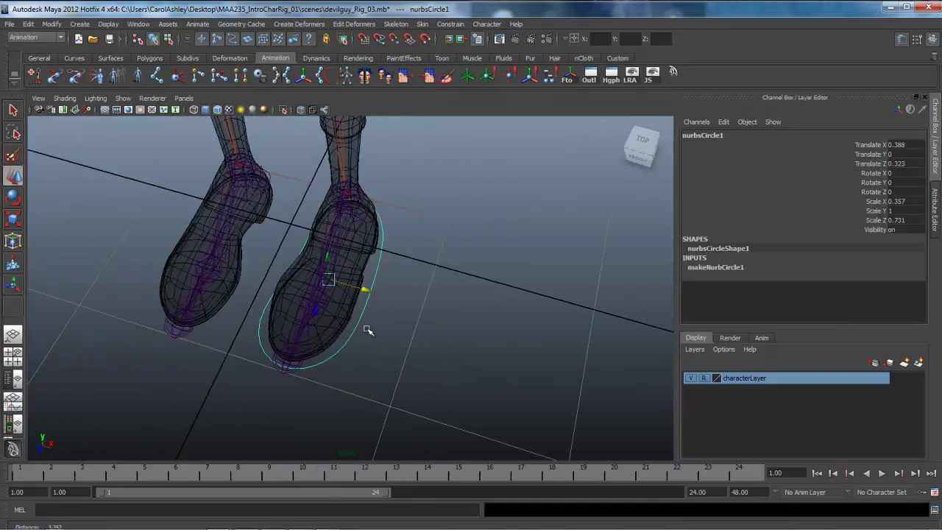
{"action": "left_click_drag", "start_coordinate": [368, 331], "coordinate": [347, 321], "text": "alt"}
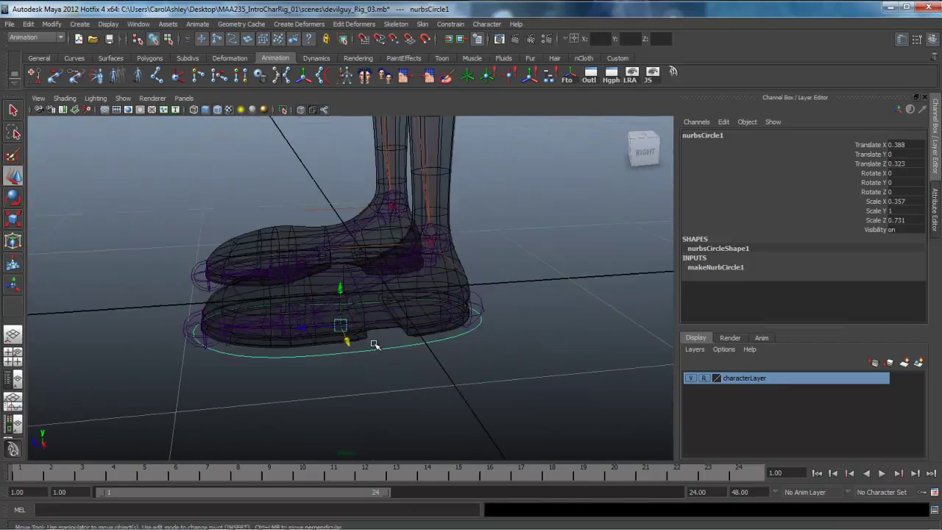
{"action": "left_click_drag", "start_coordinate": [481, 370], "coordinate": [471, 372], "text": "alt"}
{"action": "left_click", "coordinate": [465, 327]}
{"action": "left_click", "coordinate": [448, 350], "text": "shift"}
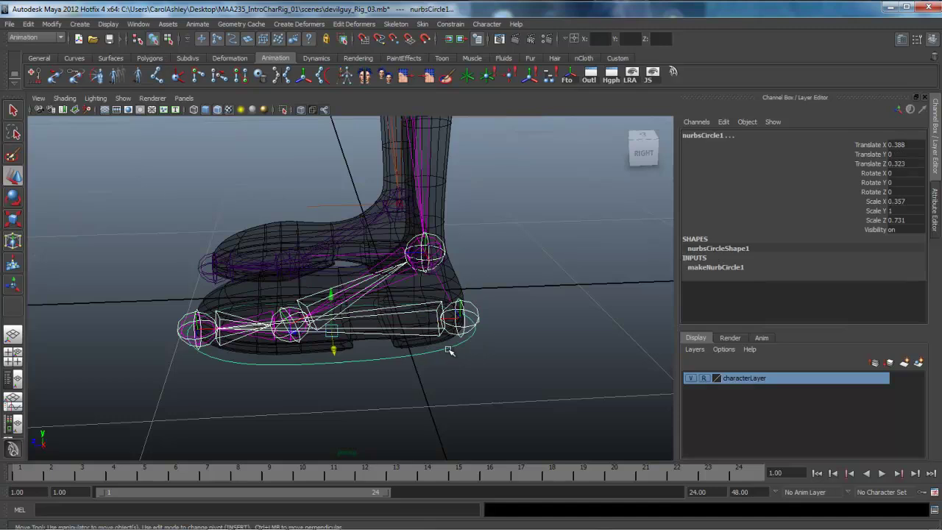
{"action": "left_click", "coordinate": [479, 325]}
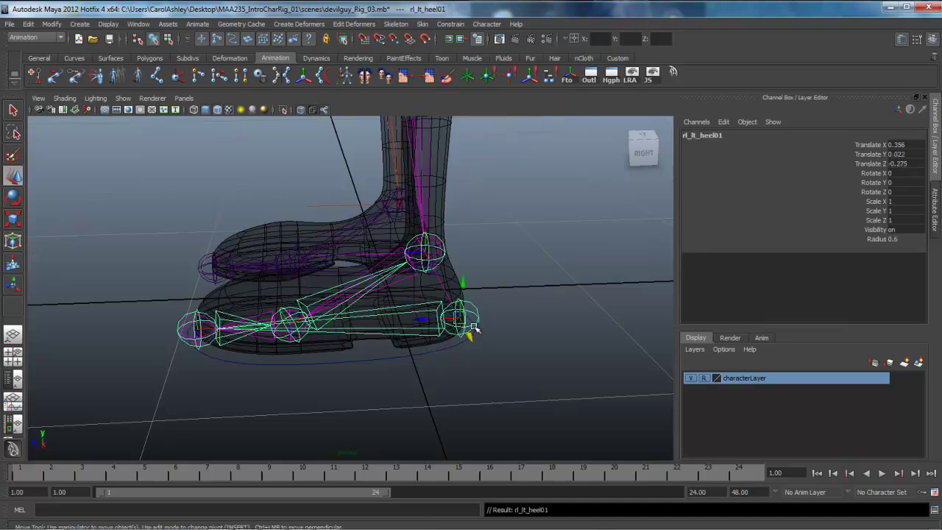
Test moving the rl_lt_heel01 joint on its own, independently of the foot circle.
{"action": "left_click_drag", "start_coordinate": [447, 389], "coordinate": [455, 372], "text": "alt"}
{"action": "right_click_drag", "start_coordinate": [539, 350], "coordinate": [466, 342], "text": "alt"}
{"action": "middle_click_drag", "start_coordinate": [465, 343], "coordinate": [474, 378], "text": "alt"}
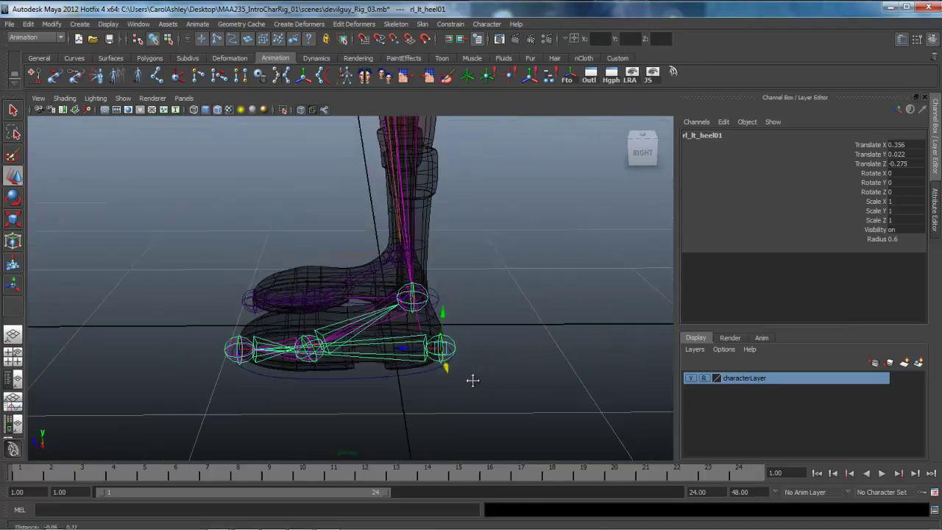
{"action": "mouse_move", "coordinate": [441, 346]}
{"action": "left_mouse_down"}
{"action": "mouse_move", "coordinate": [440, 333]}
{"action": "mouse_move", "coordinate": [438, 343]}
{"action": "left_mouse_up"}
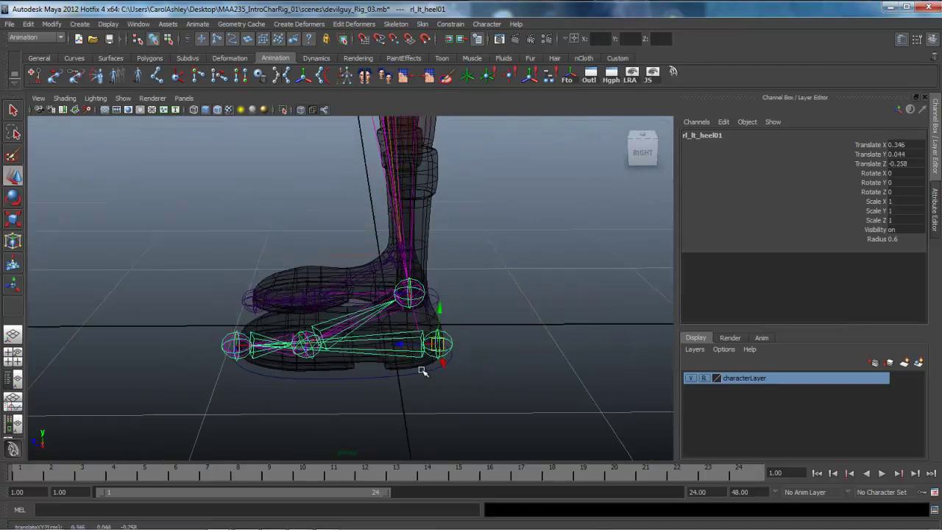
Test moving the foot circle to see how the left foot and leg follow it.
{"action": "left_click", "coordinate": [389, 367]}
{"action": "left_click_drag", "start_coordinate": [342, 355], "coordinate": [308, 267]}
{"action": "right_click_drag", "start_coordinate": [413, 313], "coordinate": [360, 317], "text": "alt"}
{"action": "middle_click_drag", "start_coordinate": [360, 317], "coordinate": [386, 424], "text": "alt"}
{"action": "left_click_drag", "start_coordinate": [386, 425], "coordinate": [455, 391], "text": "alt"}
{"action": "left_click_drag", "start_coordinate": [412, 363], "coordinate": [383, 335]}
Undo the test moves of the foot circle and the heel joint.
{"action": "key", "text": "ctrl+z"}
{"action": "key", "text": "ctrl+z"}
{"action": "key", "text": "ctrl+z"}
{"action": "key", "text": "ctrl+z"}
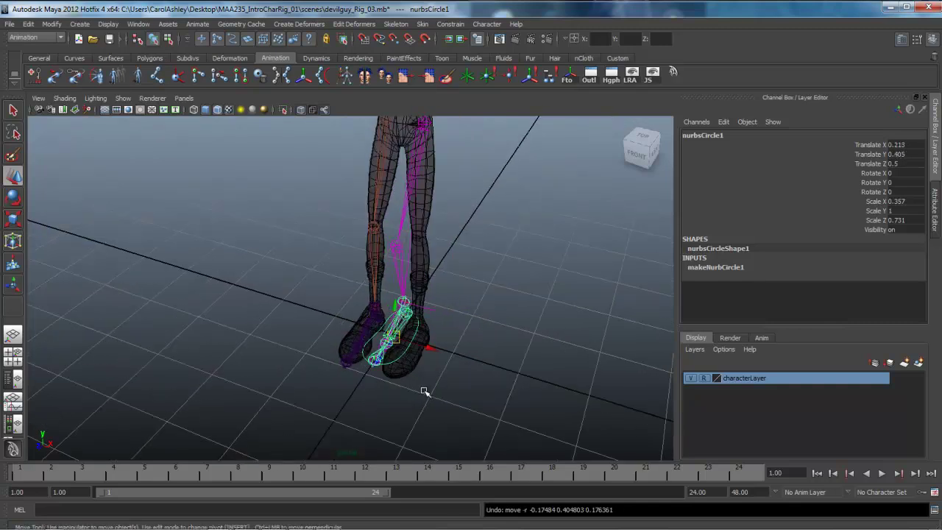
{"action": "left_click_drag", "start_coordinate": [425, 391], "coordinate": [339, 381], "text": "alt"}
{"action": "right_click_drag", "start_coordinate": [339, 381], "coordinate": [556, 395], "text": "alt"}
{"action": "middle_click_drag", "start_coordinate": [556, 395], "coordinate": [532, 259], "text": "alt"}
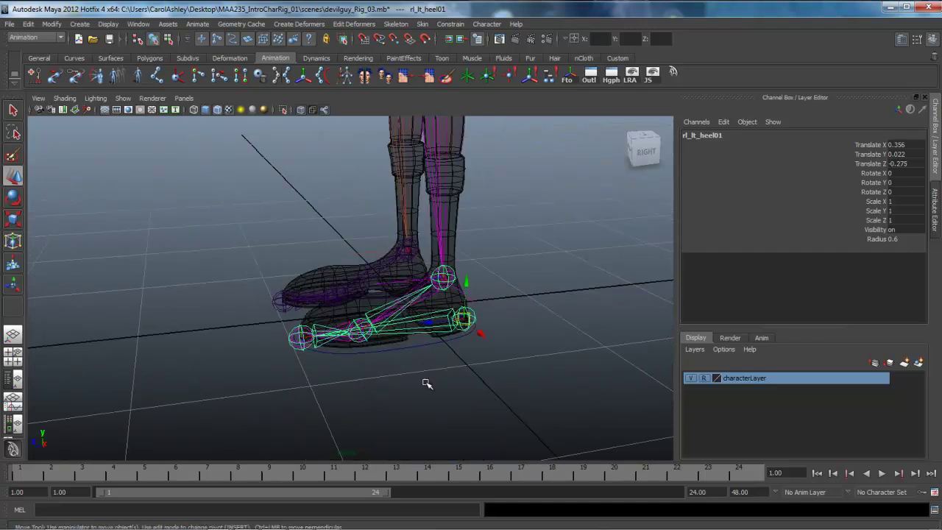
Undo the parenting of the rl_lt_heel01 joint under the foot circle.
{"action": "left_click_drag", "start_coordinate": [427, 383], "coordinate": [399, 374], "text": "alt"}
{"action": "right_click_drag", "start_coordinate": [400, 375], "coordinate": [479, 364], "text": "alt"}
{"action": "left_click_drag", "start_coordinate": [559, 343], "coordinate": [472, 258], "text": "alt"}
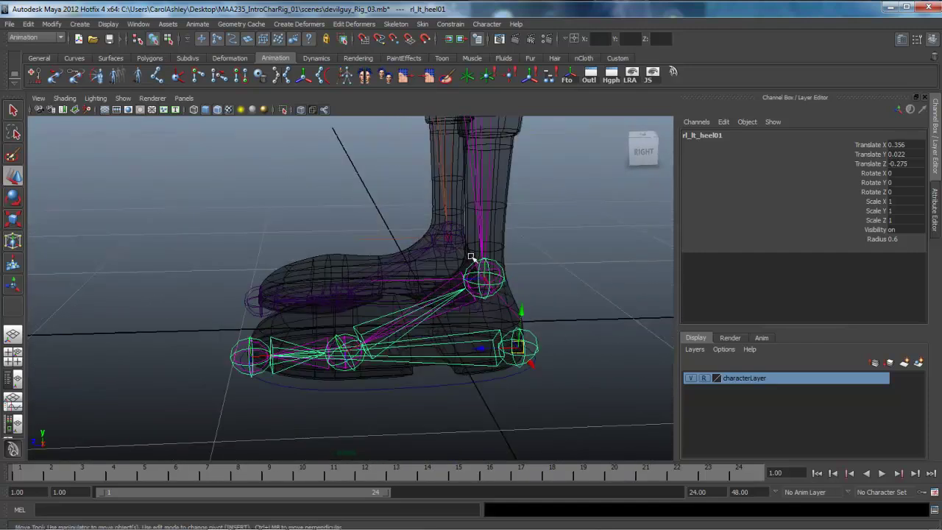
{"action": "left_click_drag", "start_coordinate": [612, 367], "coordinate": [492, 398], "text": "alt"}
{"action": "key", "text": "ctrl+z"}
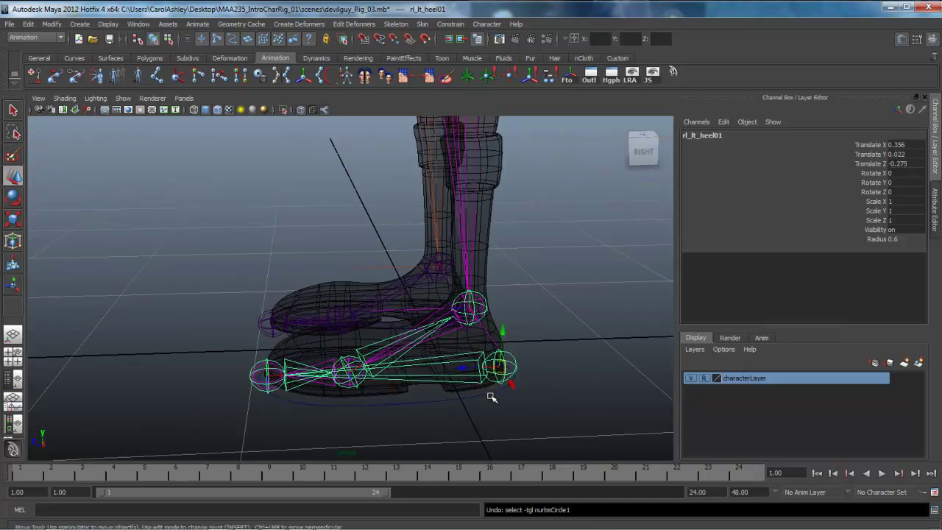
Snap the left foot circle's pivot to the left ankle joint.
{"action": "right_click_drag", "start_coordinate": [358, 426], "coordinate": [417, 407], "text": "alt"}
{"action": "key", "text": "Insert"}
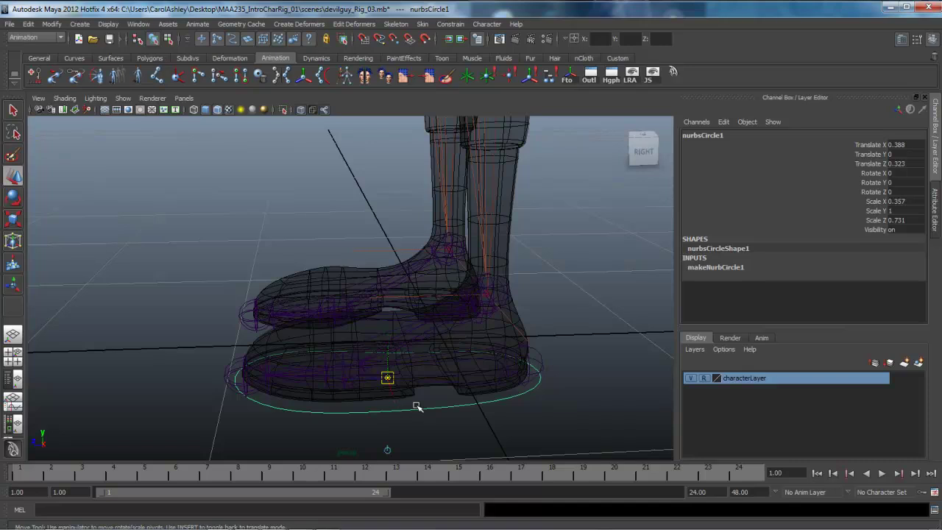
{"action": "left_click_drag", "start_coordinate": [396, 413], "coordinate": [375, 440], "text": "alt"}
{"action": "left_click_drag", "start_coordinate": [365, 385], "coordinate": [373, 385]}
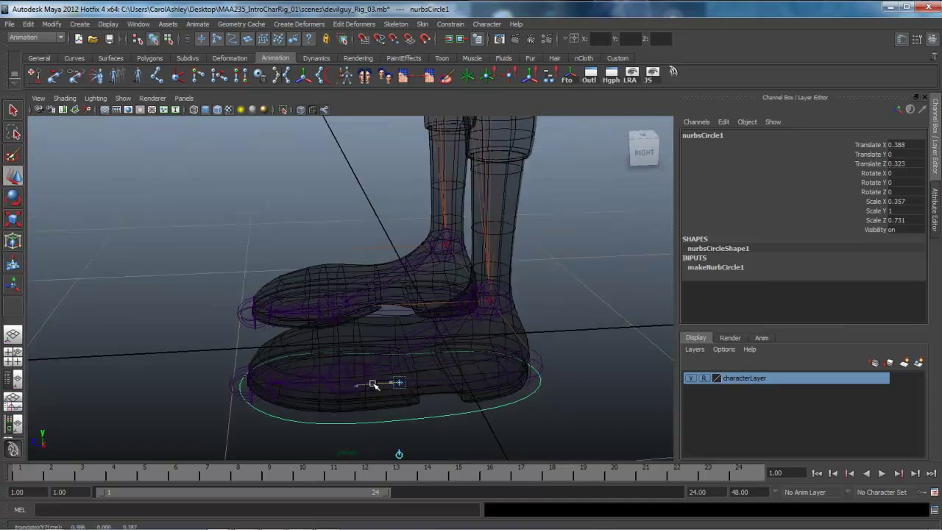
{"action": "key", "text": "v"}
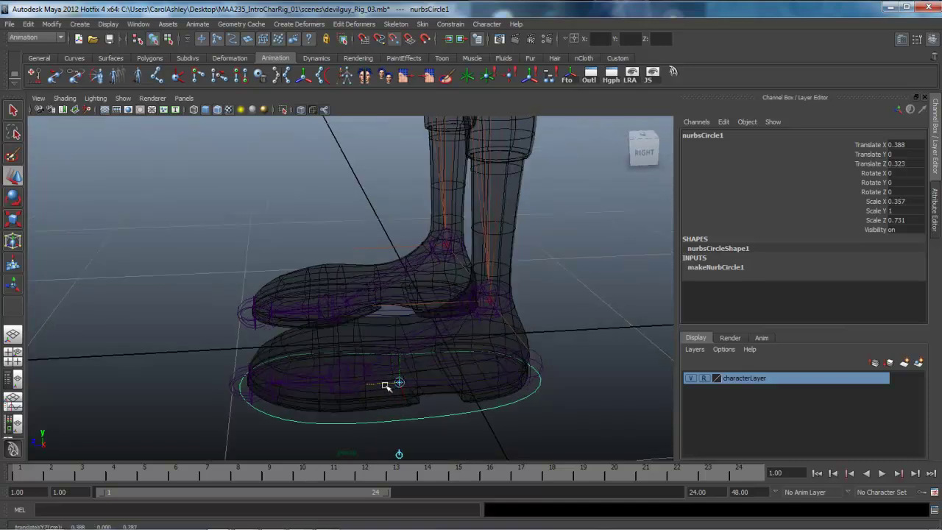
{"action": "middle_click_drag", "start_coordinate": [399, 383], "coordinate": [486, 306]}
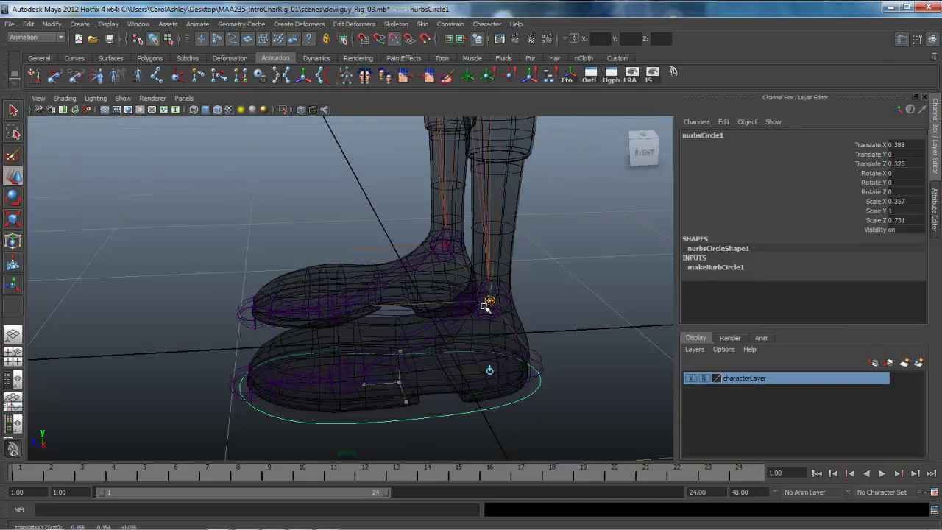
{"action": "left_click_drag", "start_coordinate": [490, 302], "coordinate": [380, 349], "text": "alt"}
{"action": "left_click_drag", "start_coordinate": [324, 325], "coordinate": [417, 391], "text": "alt"}
{"action": "key", "text": "Insert"}
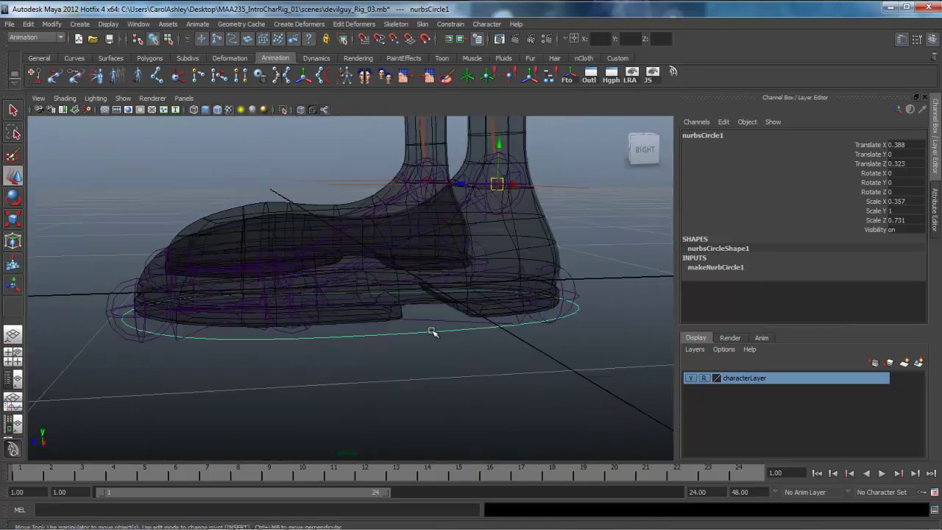
Parent the rl_lt_heel01 joint under the left foot circle.
{"action": "mouse_move", "coordinate": [433, 333]}
{"action": "left_mouse_down", "text": "alt"}
{"action": "mouse_move", "coordinate": [402, 362]}
{"action": "mouse_move", "coordinate": [405, 373]}
{"action": "mouse_move", "coordinate": [434, 370]}
{"action": "mouse_move", "coordinate": [441, 340]}
{"action": "left_mouse_up", "text": "alt"}
{"action": "left_click_drag", "start_coordinate": [495, 364], "coordinate": [490, 309], "text": "alt"}
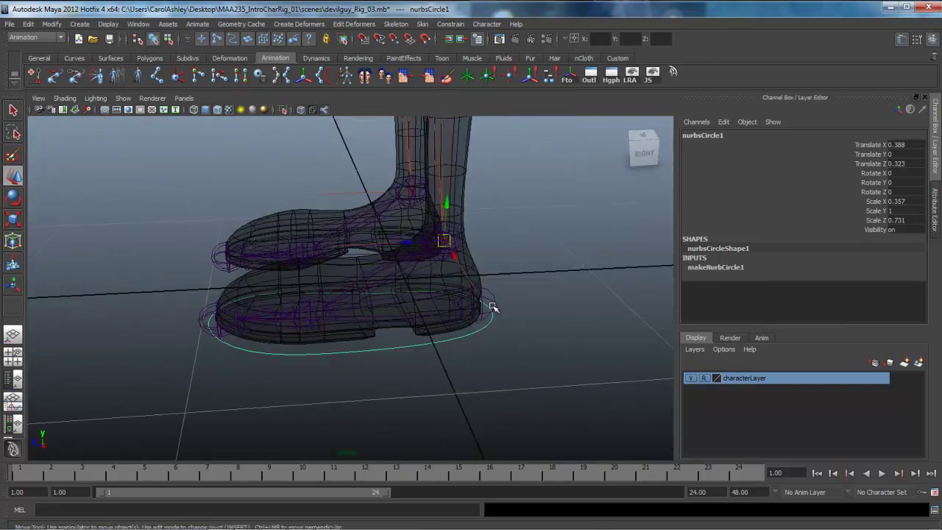
{"action": "left_click", "coordinate": [493, 308]}
{"action": "left_click", "coordinate": [451, 340], "text": "shift"}
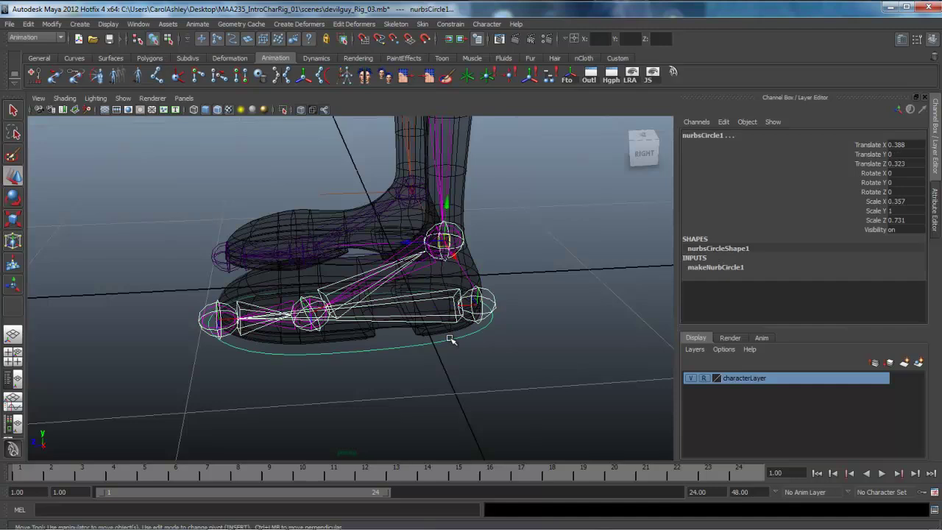
{"action": "key", "text": "p"}
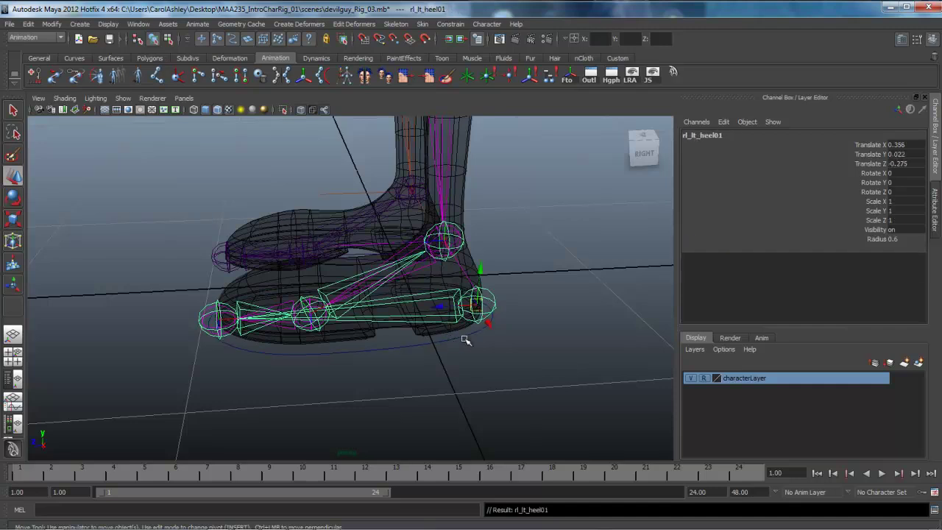
Test moving the left foot circle to see how the foot and leg follow it, and undo the test move.
{"action": "left_click_drag", "start_coordinate": [465, 340], "coordinate": [440, 377], "text": "alt"}
{"action": "left_click", "coordinate": [395, 381]}
{"action": "scroll", "coordinate": [458, 389], "scroll_direction": "down", "scroll_amount": 5}
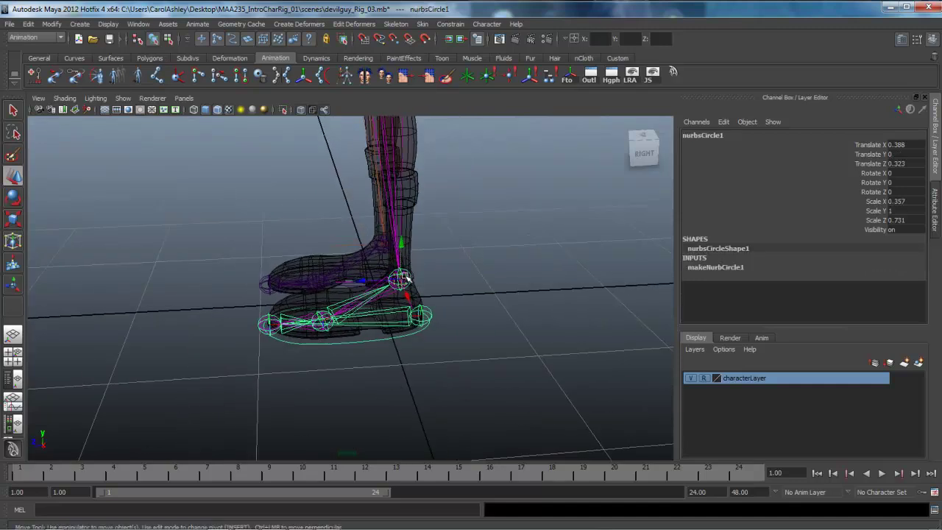
{"action": "left_click_drag", "start_coordinate": [398, 280], "coordinate": [343, 228]}
{"action": "middle_click_drag", "start_coordinate": [499, 280], "coordinate": [519, 385], "text": "alt"}
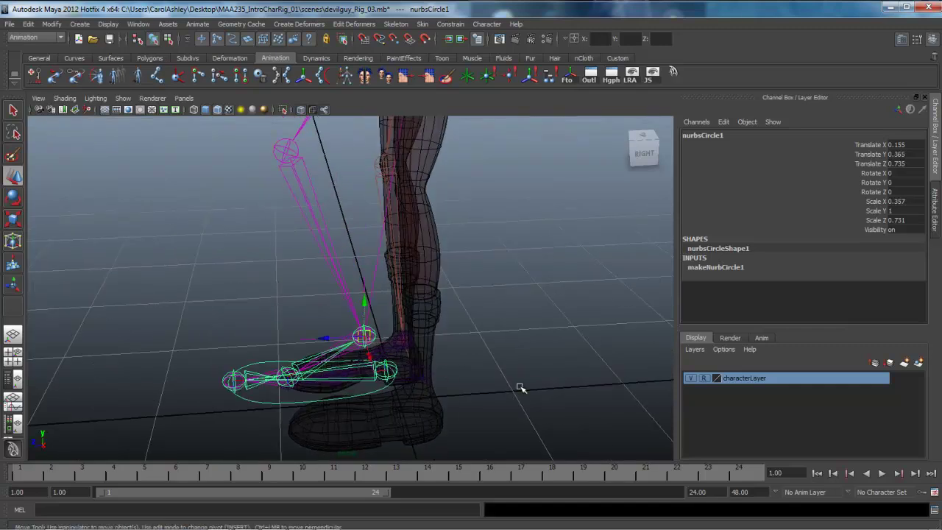
{"action": "right_click_drag", "start_coordinate": [520, 385], "coordinate": [374, 309], "text": "alt"}
{"action": "left_click_drag", "start_coordinate": [375, 309], "coordinate": [354, 322]}
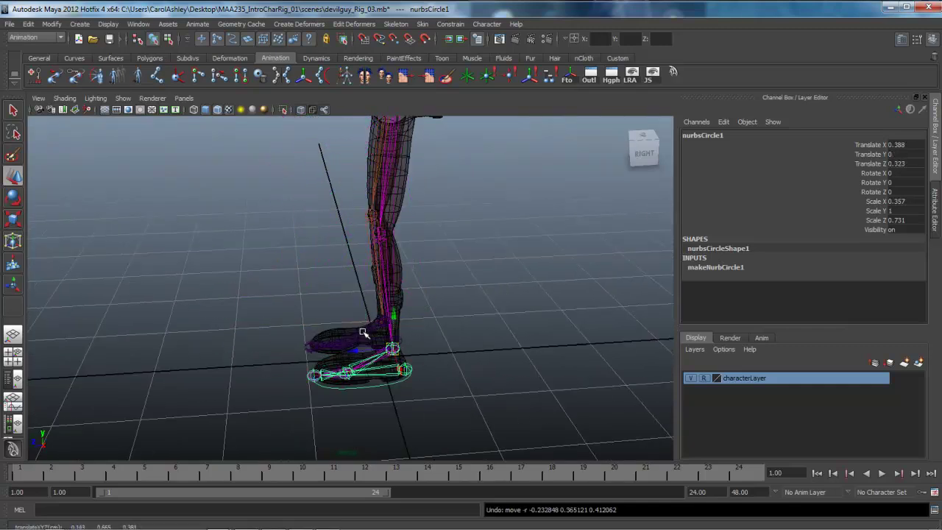
Undo the parenting of the left heel joint under the foot circle.
{"action": "left_click_drag", "start_coordinate": [292, 401], "coordinate": [301, 382], "text": "alt"}
{"action": "right_click_drag", "start_coordinate": [301, 382], "coordinate": [484, 410], "text": "alt"}
{"action": "middle_click_drag", "start_coordinate": [483, 409], "coordinate": [412, 276], "text": "alt"}
{"action": "left_click_drag", "start_coordinate": [412, 276], "coordinate": [375, 366], "text": "alt"}
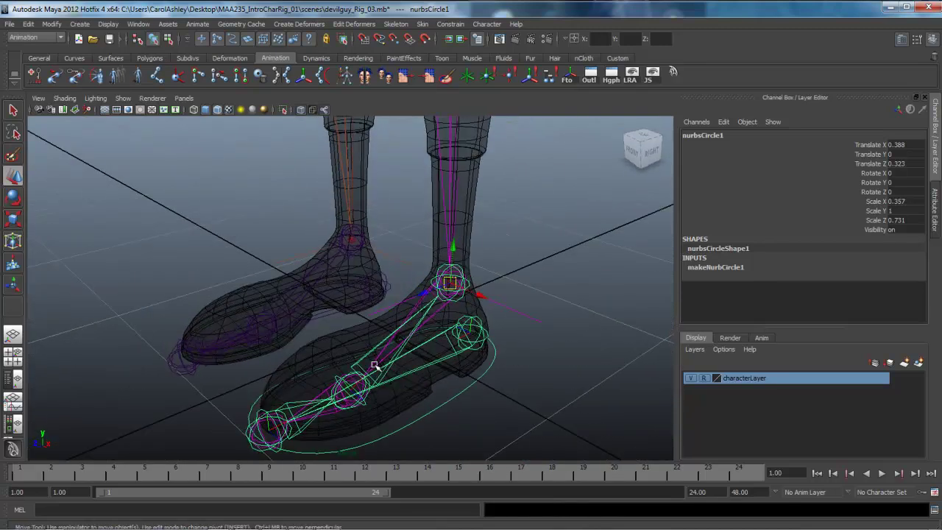
{"action": "key", "text": "ctrl+z"}
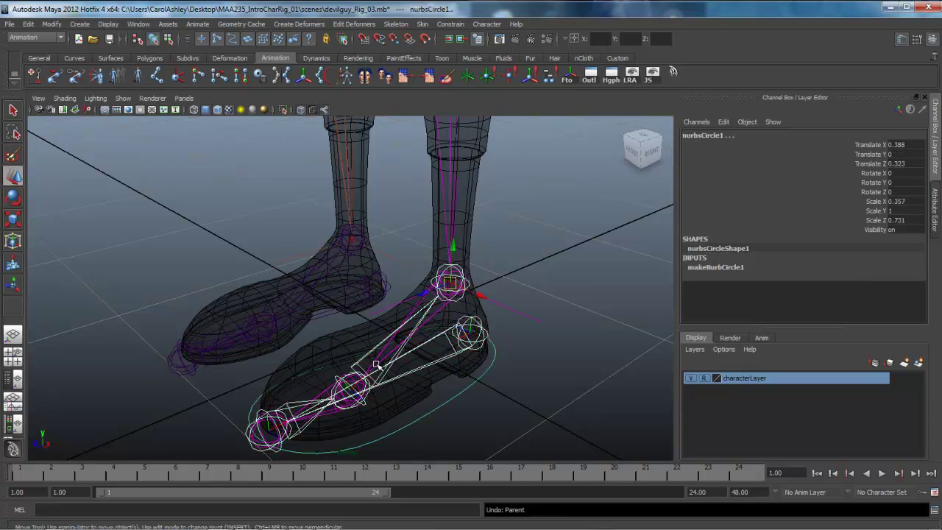
Duplicate the left foot circle with Duplicate Special, resetting its options and setting Scale X to -1 for a mirrored copy.
{"action": "left_click", "coordinate": [446, 403]}
{"action": "right_click_drag", "start_coordinate": [503, 416], "coordinate": [453, 397], "text": "alt"}
{"action": "left_click_drag", "start_coordinate": [434, 393], "coordinate": [473, 432], "text": "alt"}
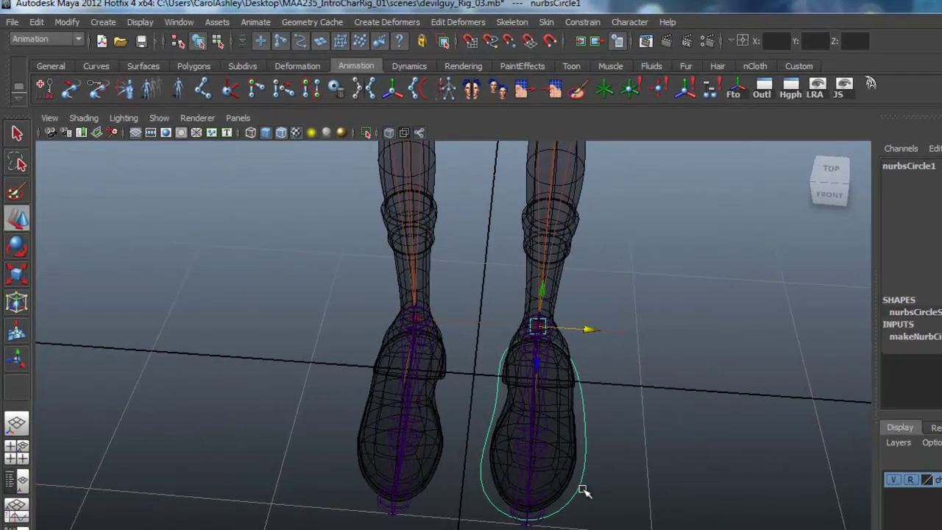
{"action": "left_click", "coordinate": [36, 22]}
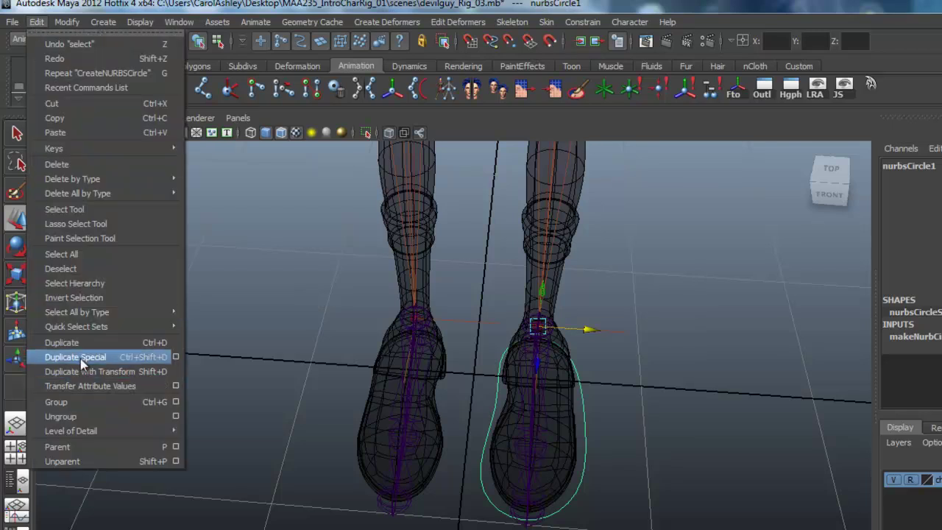
{"action": "left_click", "coordinate": [172, 356]}
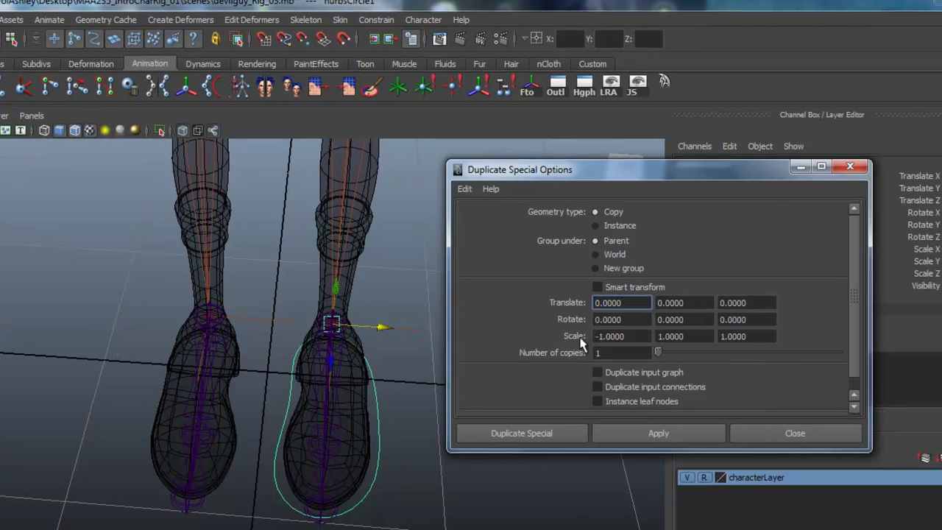
{"action": "left_click", "coordinate": [464, 188]}
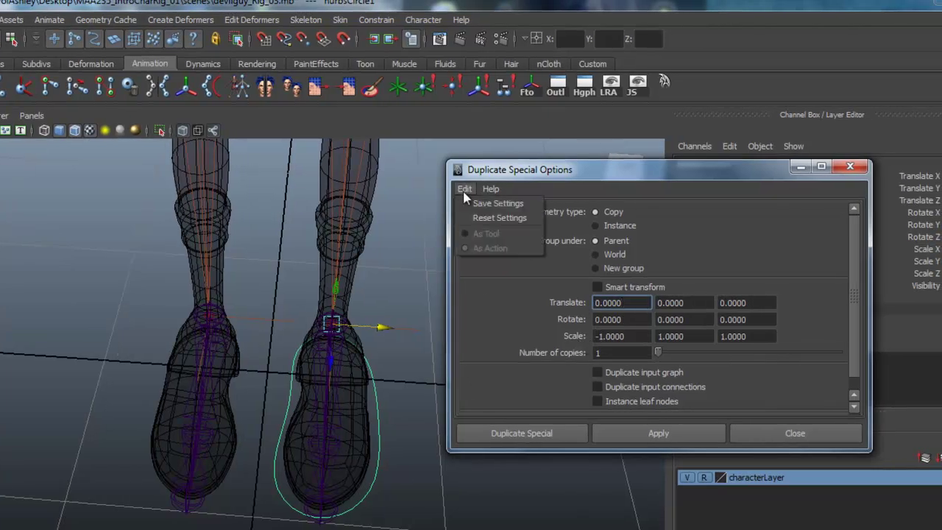
{"action": "left_click", "coordinate": [474, 221]}
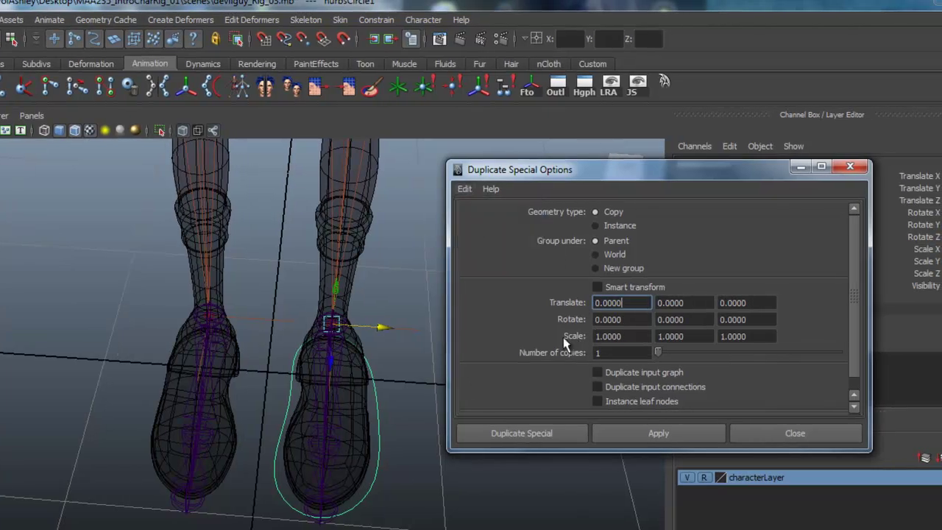
{"action": "left_click", "coordinate": [596, 337]}
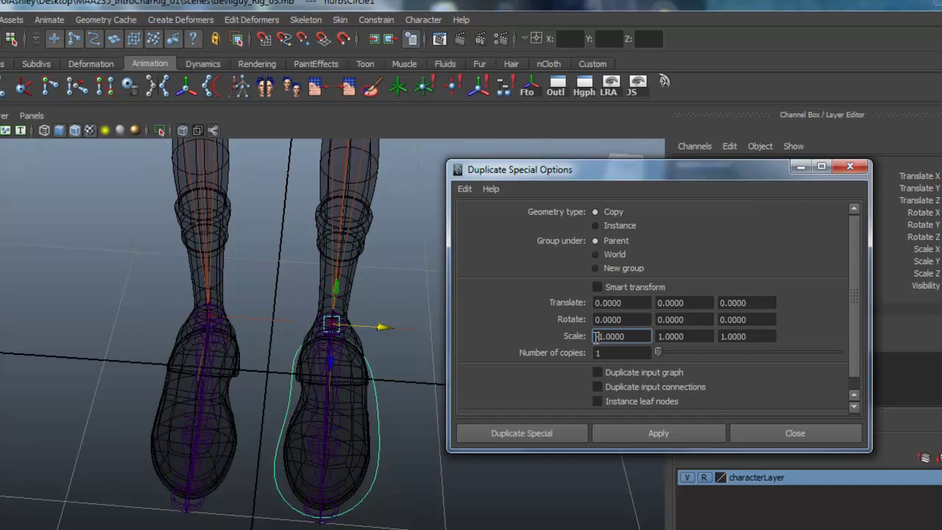
{"action": "left_click", "coordinate": [541, 435]}
Move the mirrored circle sideways to the right foot and snap it to the right ankle joint along X.
{"action": "left_click_drag", "start_coordinate": [386, 331], "coordinate": [282, 329]}
{"action": "right_click_drag", "start_coordinate": [149, 399], "coordinate": [442, 393], "text": "alt"}
{"action": "middle_click_drag", "start_coordinate": [316, 419], "coordinate": [378, 424], "text": "alt"}
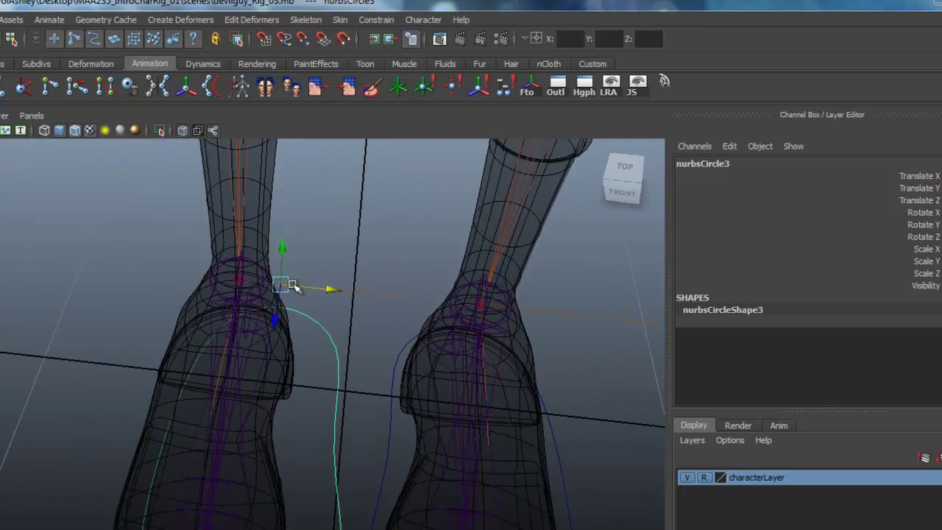
{"action": "left_click_drag", "start_coordinate": [217, 381], "coordinate": [279, 282], "text": "alt"}
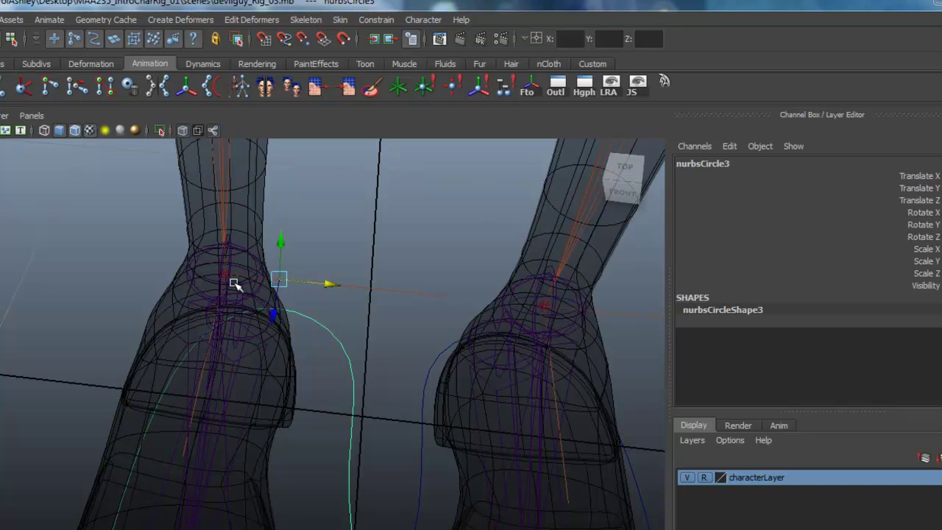
{"action": "key", "text": "v"}
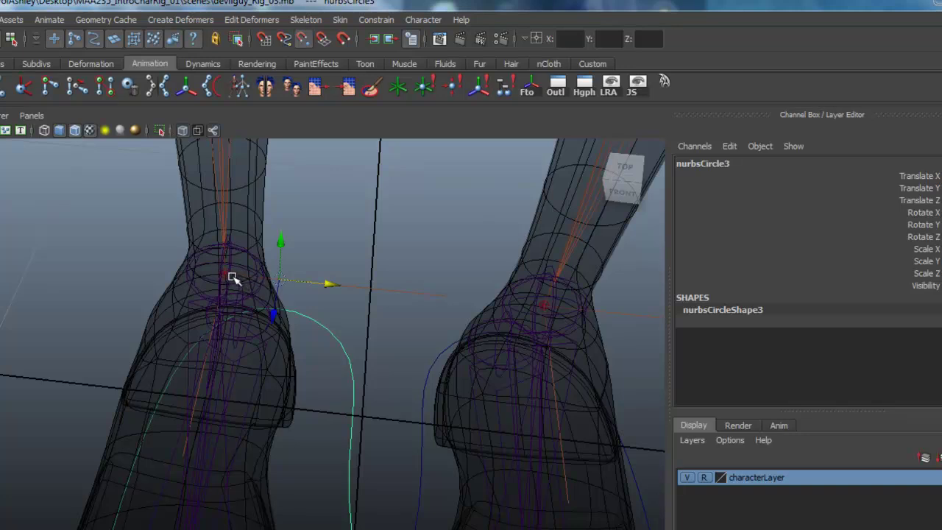
{"action": "middle_click_drag", "start_coordinate": [232, 277], "coordinate": [221, 275]}
Examine the placement of both foot circles around the shoes from several angles.
{"action": "left_click_drag", "start_coordinate": [246, 417], "coordinate": [99, 403], "text": "alt"}
{"action": "right_click_drag", "start_coordinate": [99, 403], "coordinate": [170, 401], "text": "alt"}
{"action": "left_click_drag", "start_coordinate": [169, 400], "coordinate": [195, 416], "text": "alt"}
{"action": "right_click_drag", "start_coordinate": [326, 444], "coordinate": [206, 419], "text": "alt"}
{"action": "middle_click_drag", "start_coordinate": [206, 401], "coordinate": [188, 354], "text": "alt"}
{"action": "right_click_drag", "start_coordinate": [324, 392], "coordinate": [338, 392], "text": "alt"}
{"action": "left_click_drag", "start_coordinate": [338, 393], "coordinate": [243, 423], "text": "alt"}
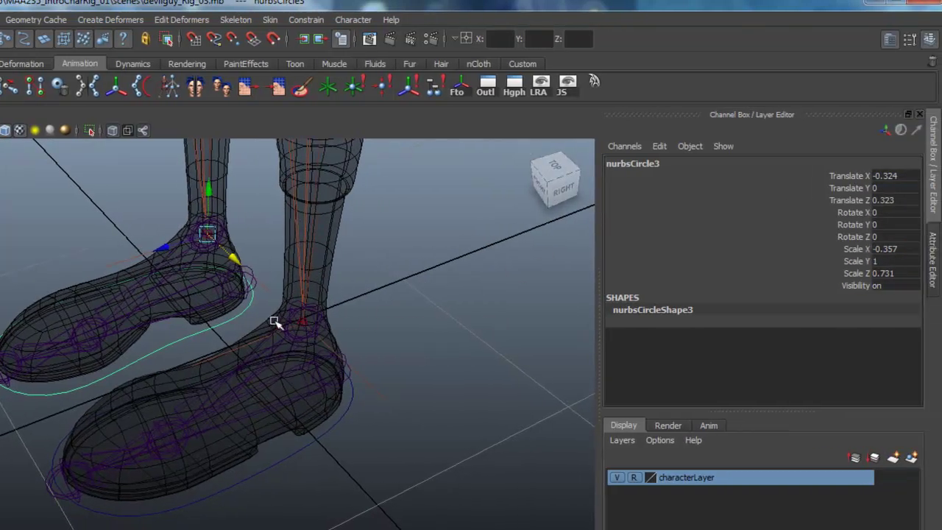
{"action": "middle_click_drag", "start_coordinate": [276, 321], "coordinate": [266, 342], "text": "alt"}
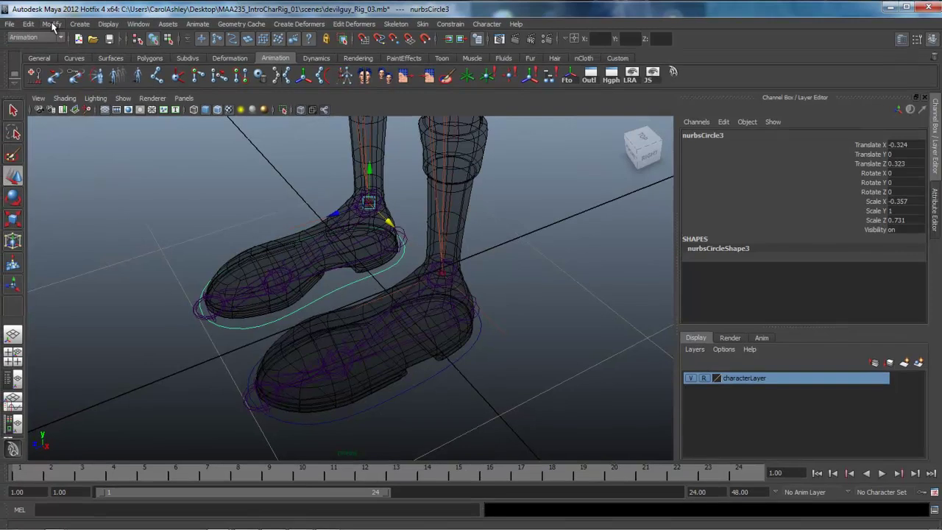
Freeze the transformations of the right foot circle and delete its construction history.
{"action": "left_click", "coordinate": [51, 25]}
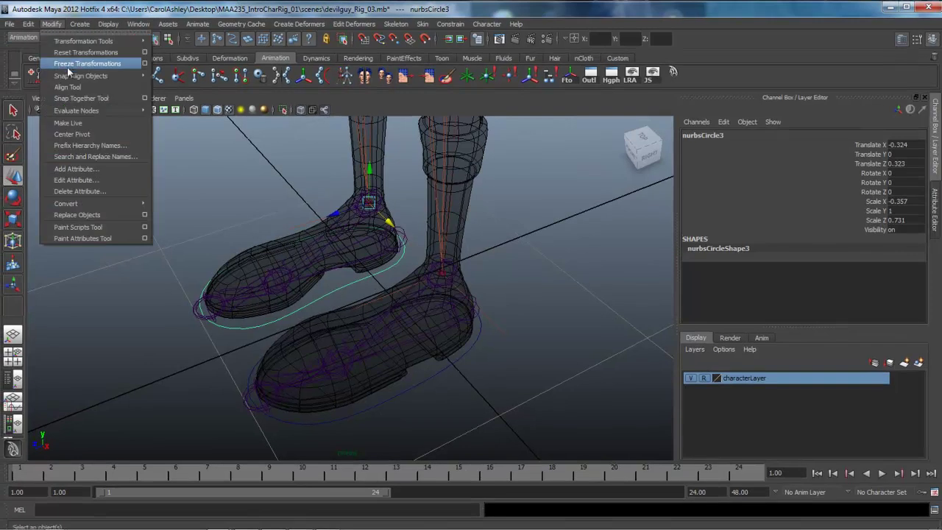
{"action": "left_click", "coordinate": [71, 61]}
{"action": "left_click", "coordinate": [26, 24]}
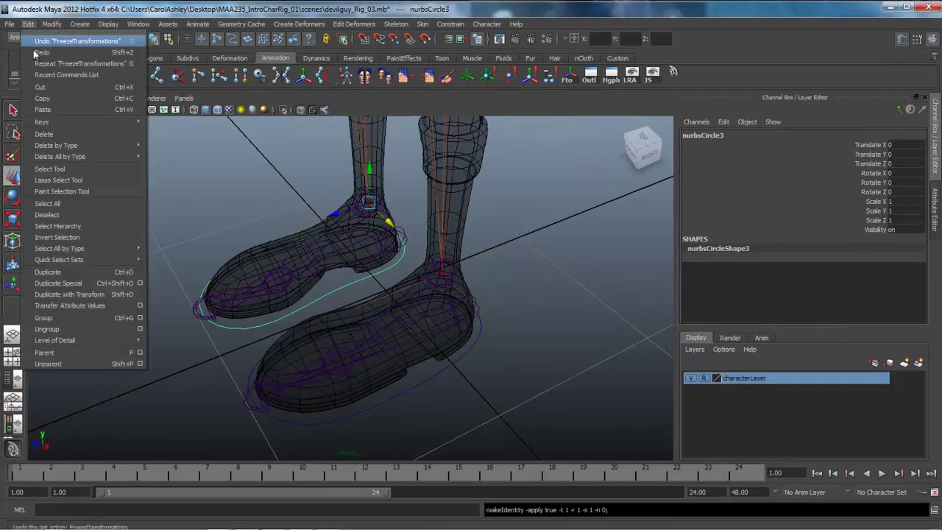
{"action": "mouse_move", "coordinate": [53, 149]}
{"action": "left_click", "coordinate": [166, 151]}
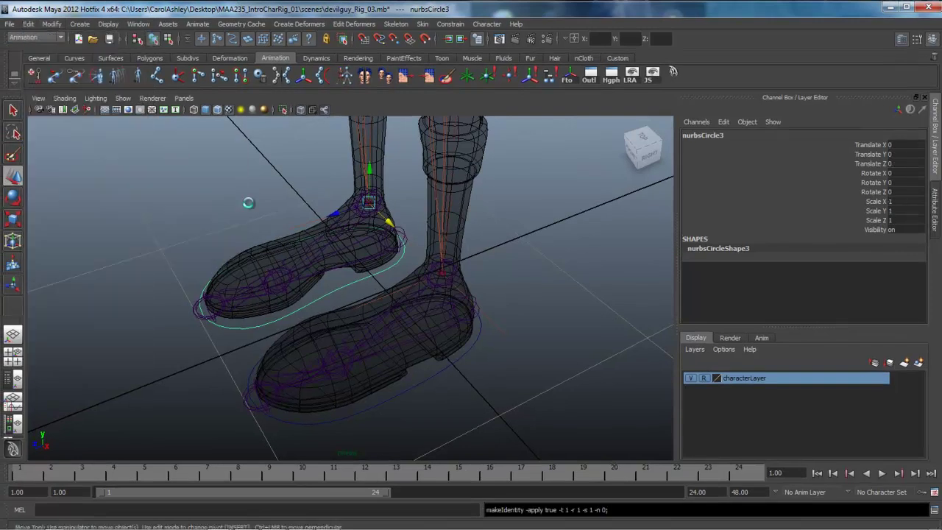
Freeze the left foot circle's transformations and delete its construction history.
{"action": "left_click", "coordinate": [430, 388]}
{"action": "left_click", "coordinate": [54, 25]}
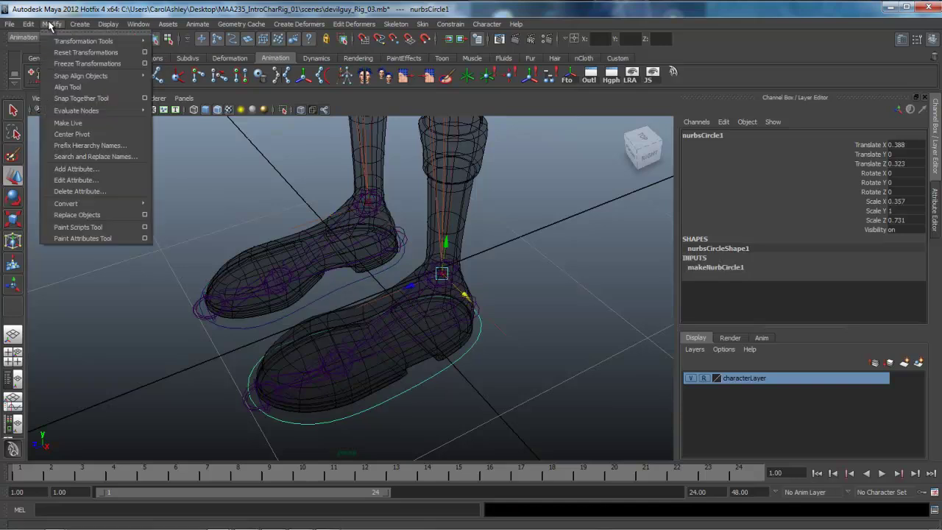
{"action": "left_click", "coordinate": [62, 64]}
{"action": "left_click", "coordinate": [29, 25]}
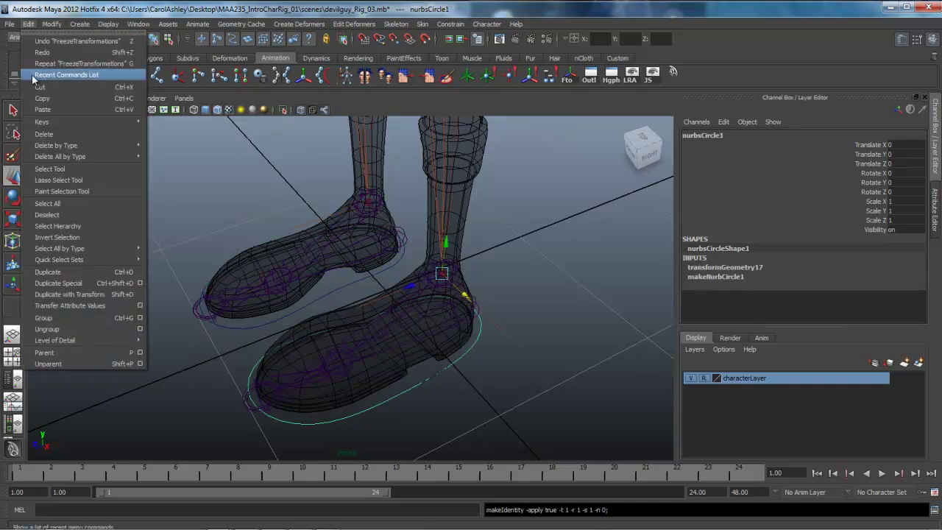
{"action": "mouse_move", "coordinate": [50, 147]}
{"action": "left_click", "coordinate": [169, 151]}
Parent the left reverse-foot heel joint, rl_lt_heel01, under the cleaned-up left foot circle.
{"action": "left_click_drag", "start_coordinate": [272, 313], "coordinate": [442, 314], "text": "alt"}
{"action": "left_click", "coordinate": [460, 277]}
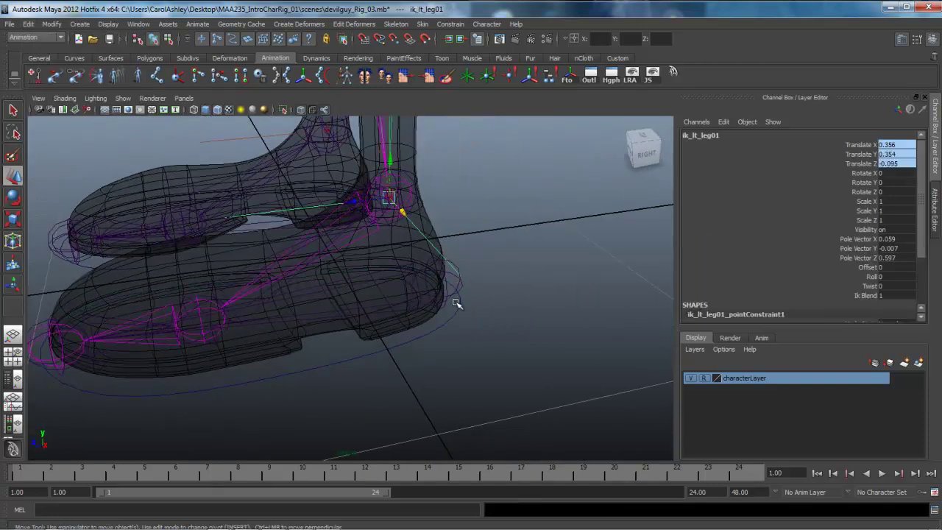
{"action": "left_click", "coordinate": [462, 292]}
{"action": "left_click_drag", "start_coordinate": [504, 344], "coordinate": [472, 331], "text": "alt"}
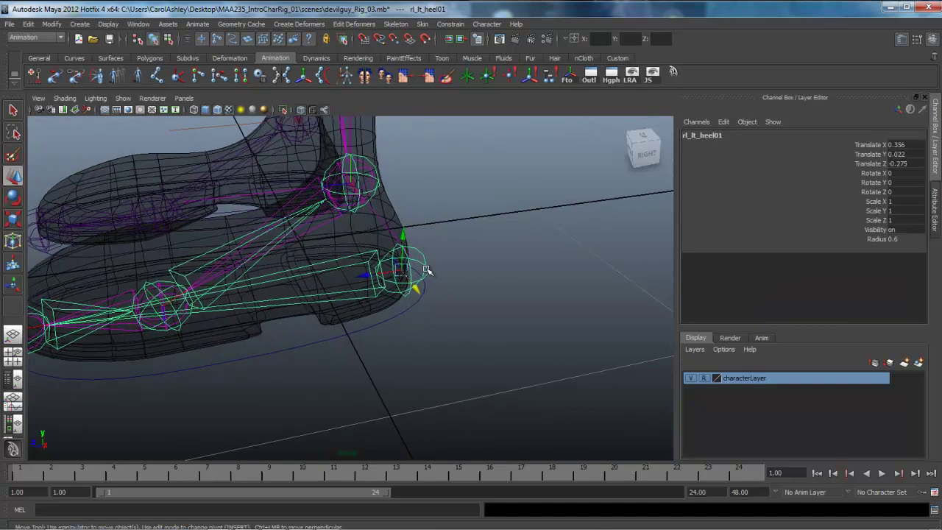
{"action": "left_click_drag", "start_coordinate": [382, 304], "coordinate": [358, 319], "text": "alt"}
{"action": "left_click", "coordinate": [357, 322]}
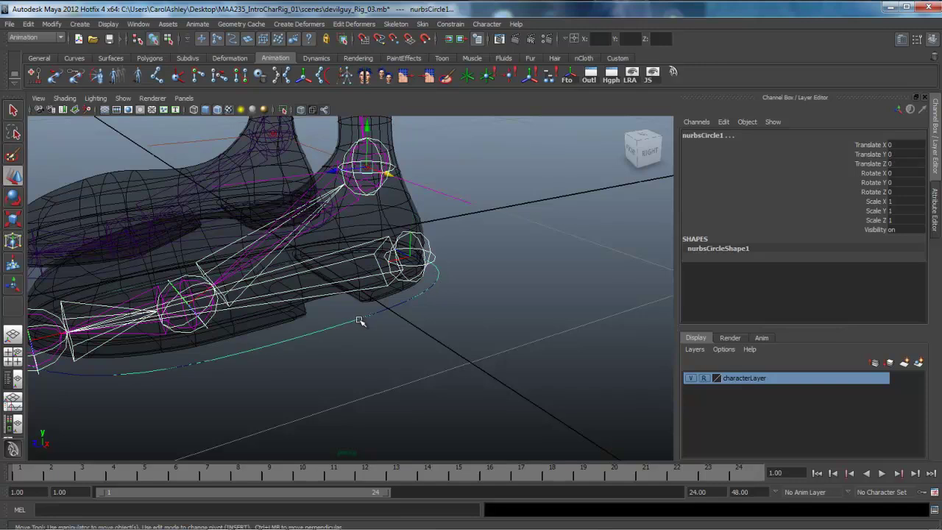
{"action": "key", "text": "p"}
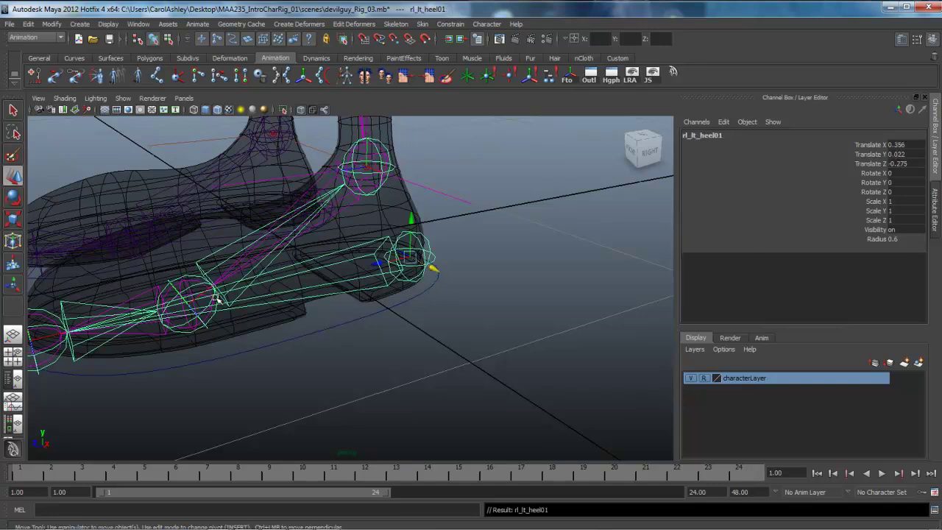
Parent the rl_rt_heel01 joint under the right foot circle.
{"action": "left_click_drag", "start_coordinate": [218, 300], "coordinate": [304, 347], "text": "alt"}
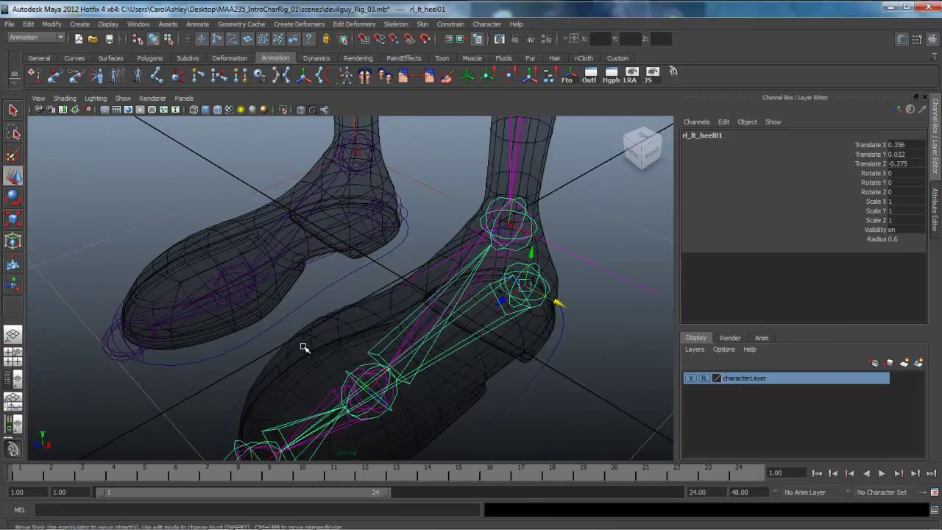
{"action": "left_click", "coordinate": [405, 213]}
{"action": "left_click", "coordinate": [388, 255], "text": "shift"}
{"action": "key", "text": "p"}
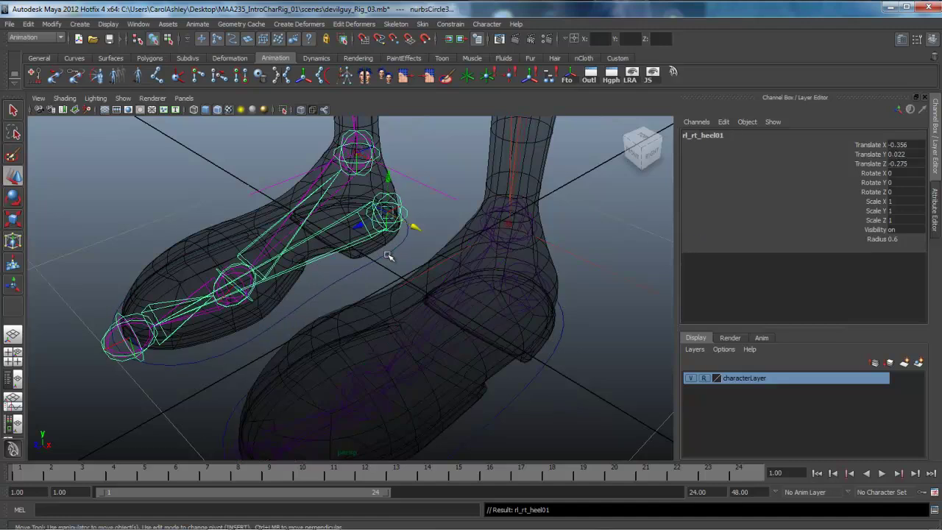
Examine both shoes and their surrounding control circles from the front and from above.
{"action": "right_click_drag", "start_coordinate": [418, 290], "coordinate": [347, 276], "text": "alt"}
{"action": "left_click_drag", "start_coordinate": [348, 278], "coordinate": [307, 257], "text": "alt"}
{"action": "left_click", "coordinate": [331, 287]}
{"action": "key", "text": "z"}
{"action": "left_click_drag", "start_coordinate": [283, 341], "coordinate": [347, 395], "text": "alt"}
{"action": "left_click", "coordinate": [347, 395]}
{"action": "right_click_drag", "start_coordinate": [346, 395], "coordinate": [507, 364], "text": "alt"}
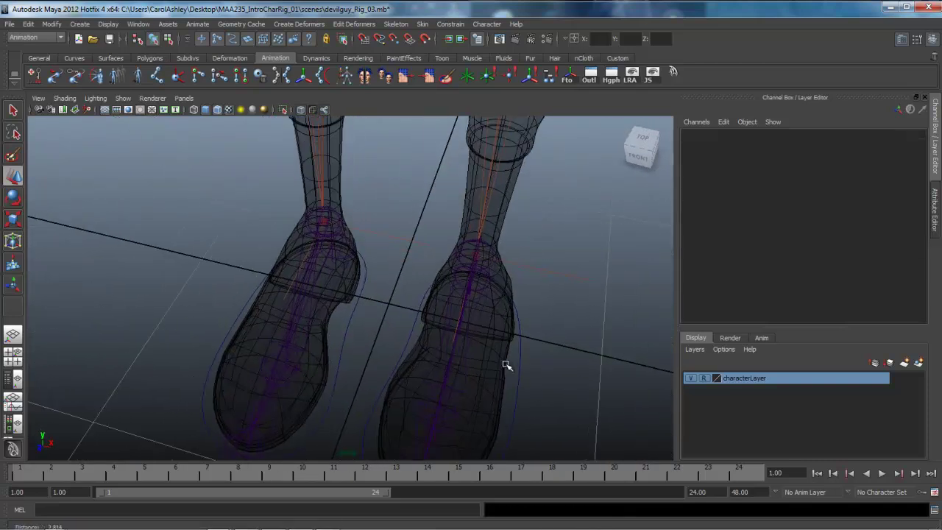
{"action": "middle_click_drag", "start_coordinate": [430, 364], "coordinate": [423, 296], "text": "alt"}
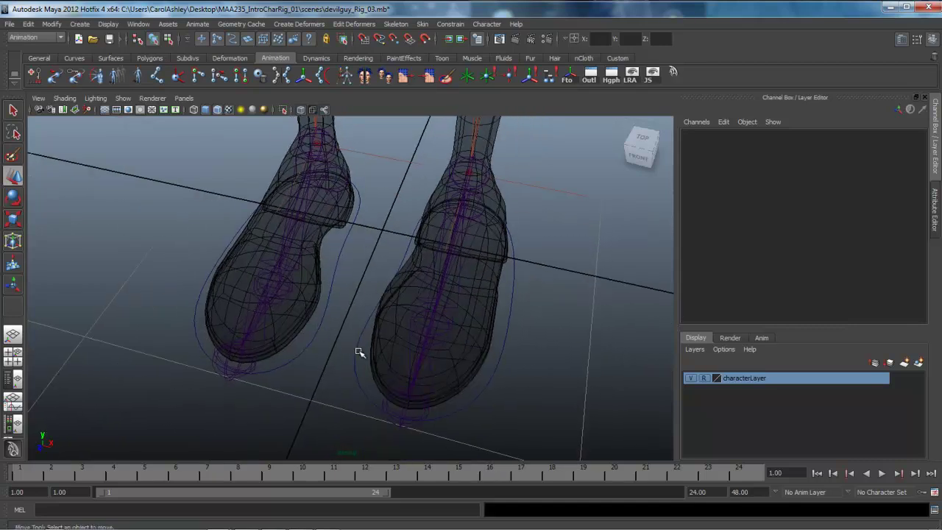
Enable drawing overrides on the right foot circle's shape and set its override color to magenta.
{"action": "left_click", "coordinate": [309, 348]}
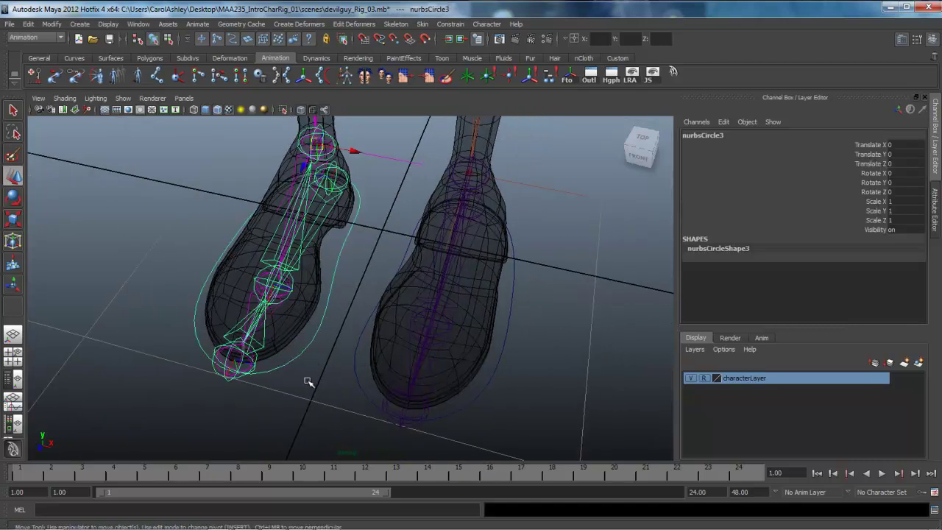
{"action": "left_click_drag", "start_coordinate": [308, 380], "coordinate": [243, 337], "text": "alt"}
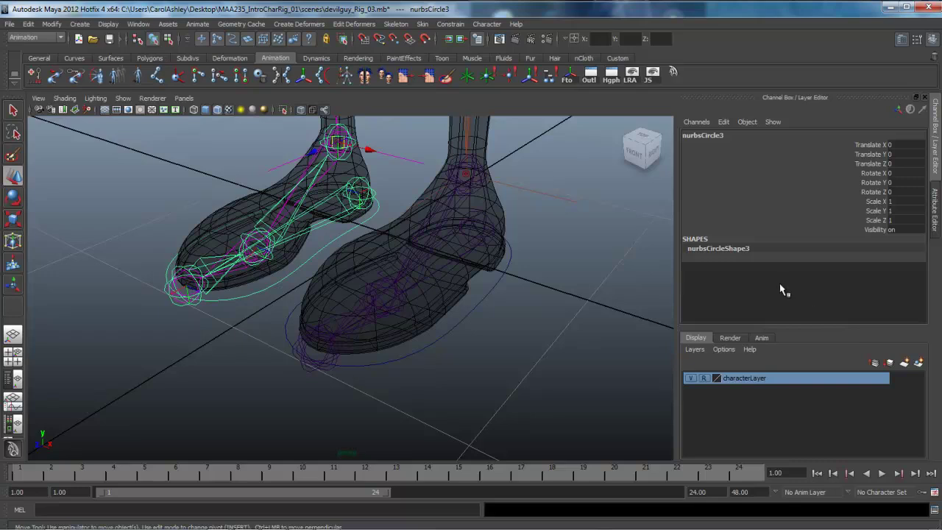
{"action": "left_click", "coordinate": [935, 214]}
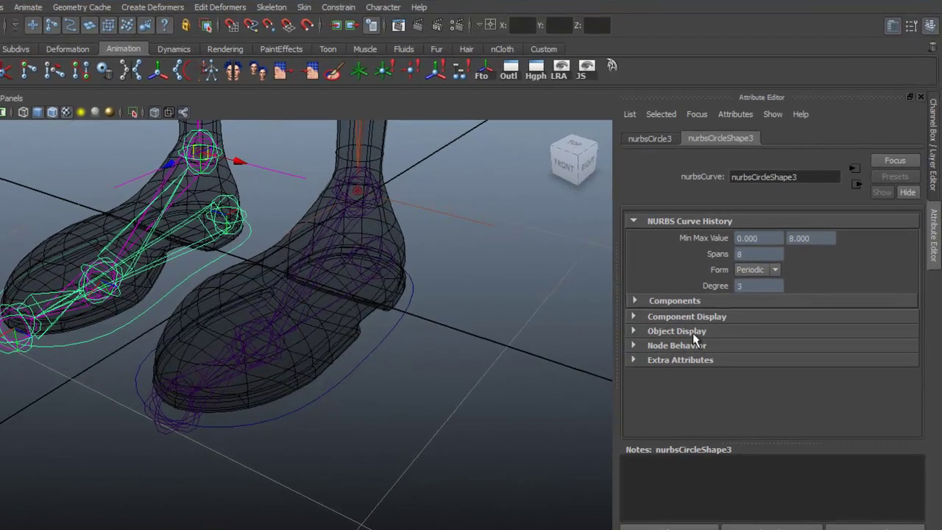
{"action": "left_click", "coordinate": [693, 333]}
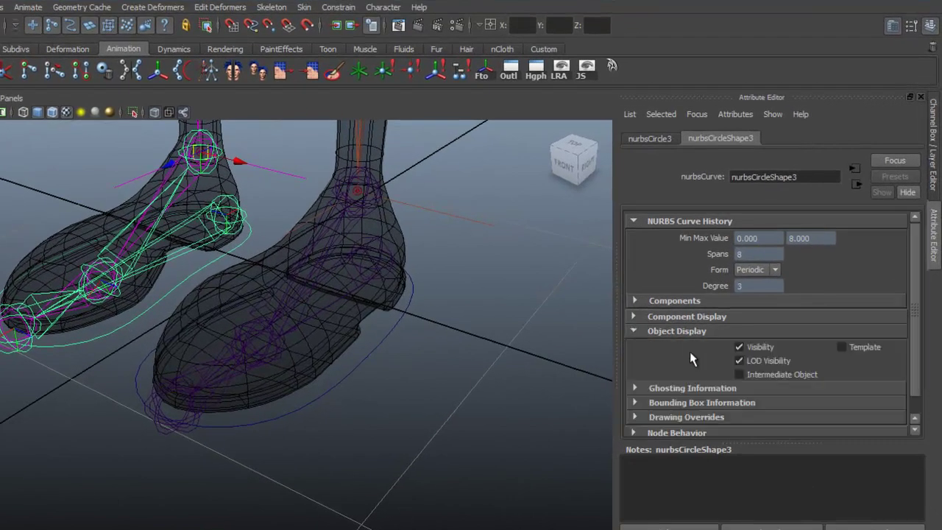
{"action": "scroll", "coordinate": [695, 371], "scroll_direction": "down", "scroll_amount": 1}
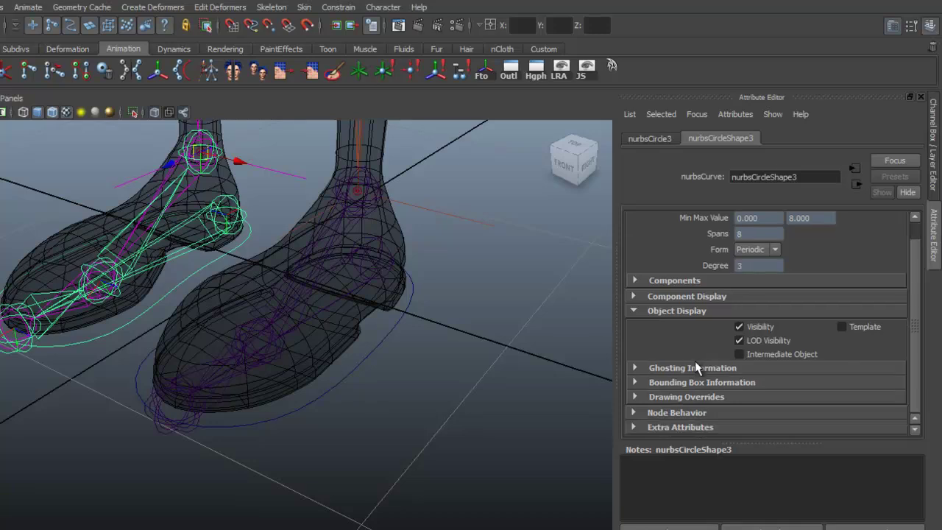
{"action": "left_click", "coordinate": [662, 400]}
{"action": "scroll", "coordinate": [736, 381], "scroll_direction": "down", "scroll_amount": 4}
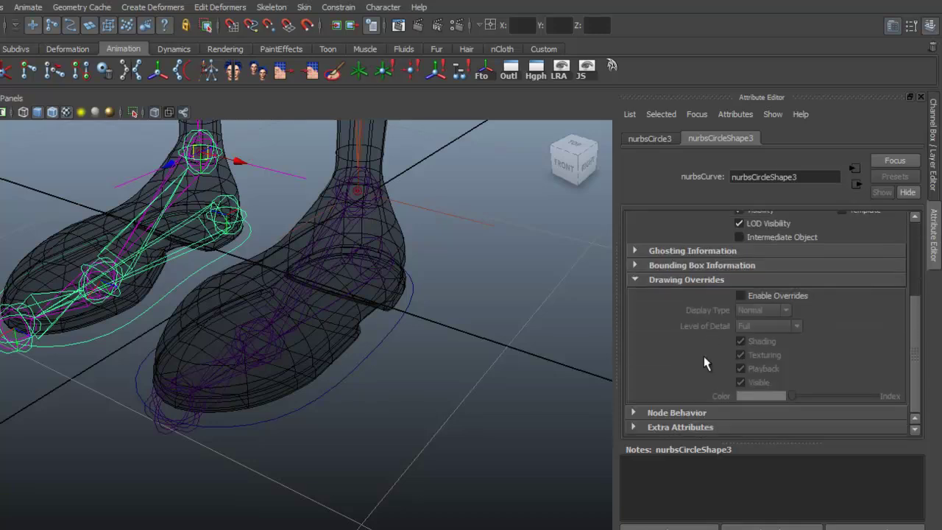
{"action": "left_click", "coordinate": [741, 295]}
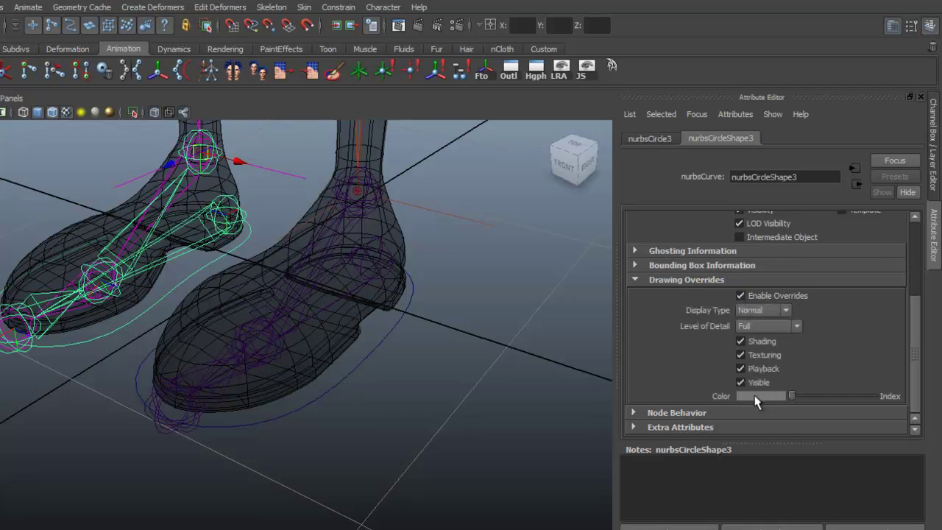
{"action": "left_click_drag", "start_coordinate": [793, 397], "coordinate": [815, 397]}
Enable drawing overrides on the left foot circle's shape, set its override color to blue, and check both circles' colors.
{"action": "left_click", "coordinate": [329, 401]}
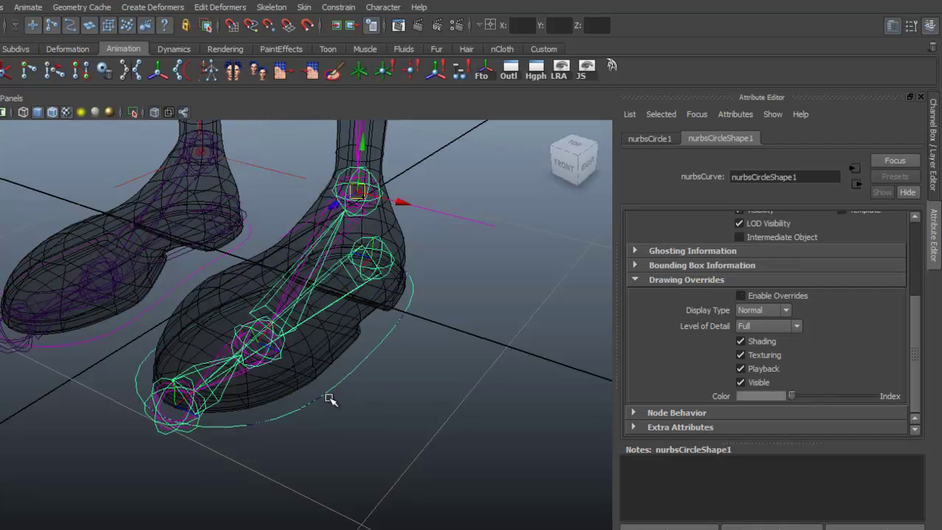
{"action": "left_click", "coordinate": [741, 295]}
{"action": "left_click_drag", "start_coordinate": [792, 398], "coordinate": [833, 398]}
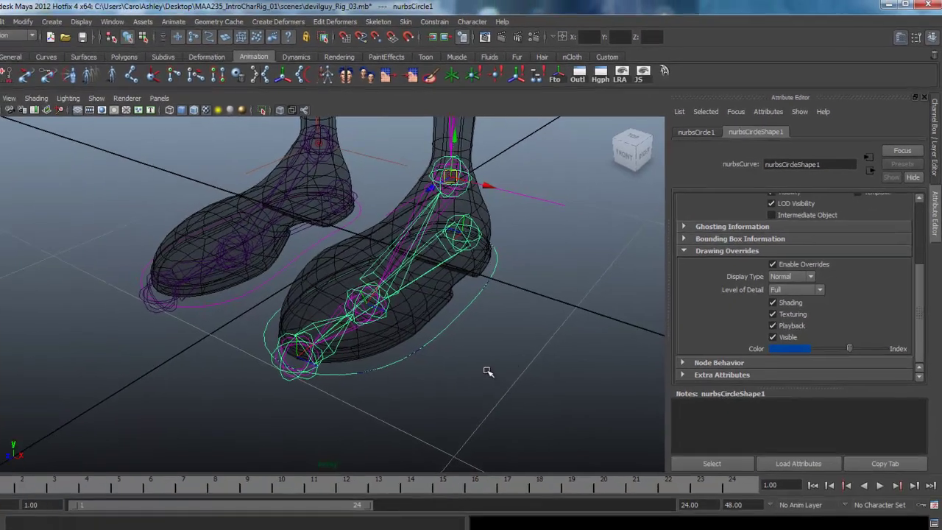
{"action": "left_click", "coordinate": [402, 436]}
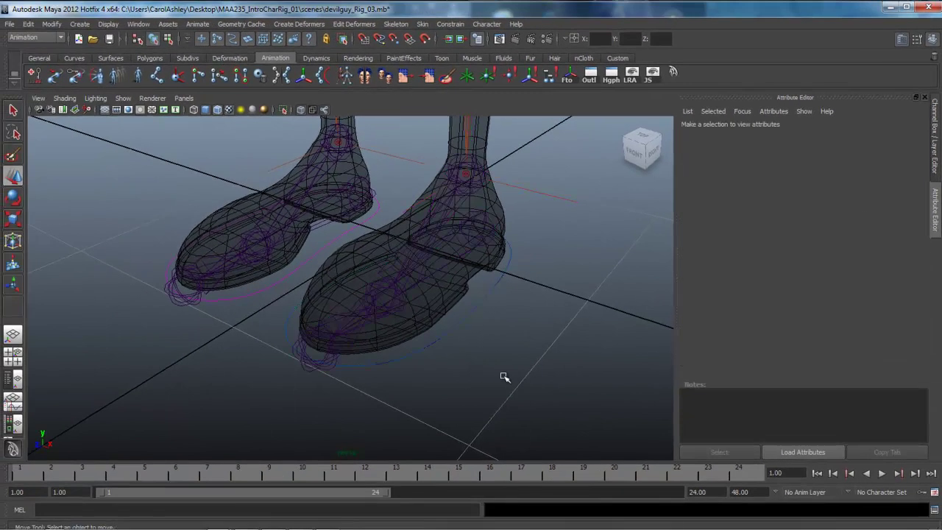
{"action": "left_click_drag", "start_coordinate": [402, 438], "coordinate": [393, 466], "text": "alt"}
{"action": "left_click_drag", "start_coordinate": [495, 399], "coordinate": [469, 405], "text": "alt"}
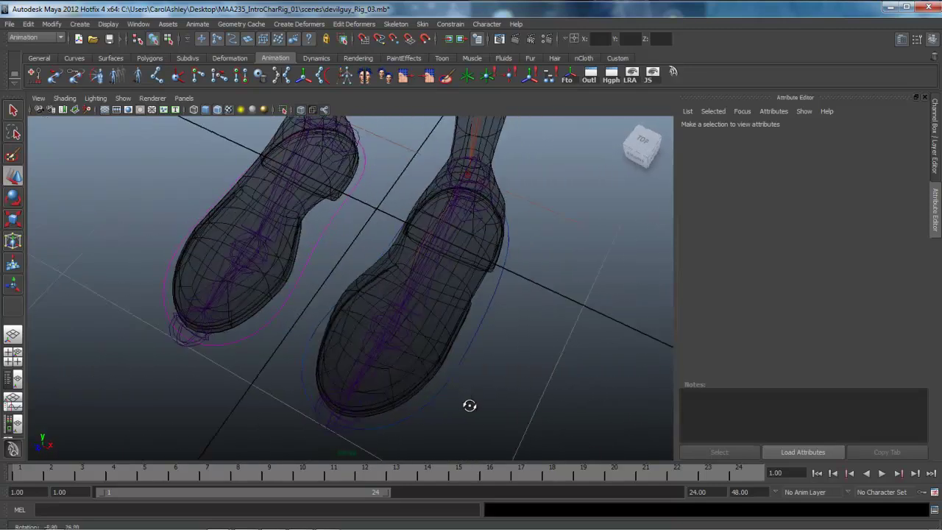
{"action": "left_click_drag", "start_coordinate": [585, 377], "coordinate": [468, 391], "text": "alt"}
Lock and hide the Scale X, Y, Z and Visibility channels of the left foot circle.
{"action": "left_click", "coordinate": [442, 367]}
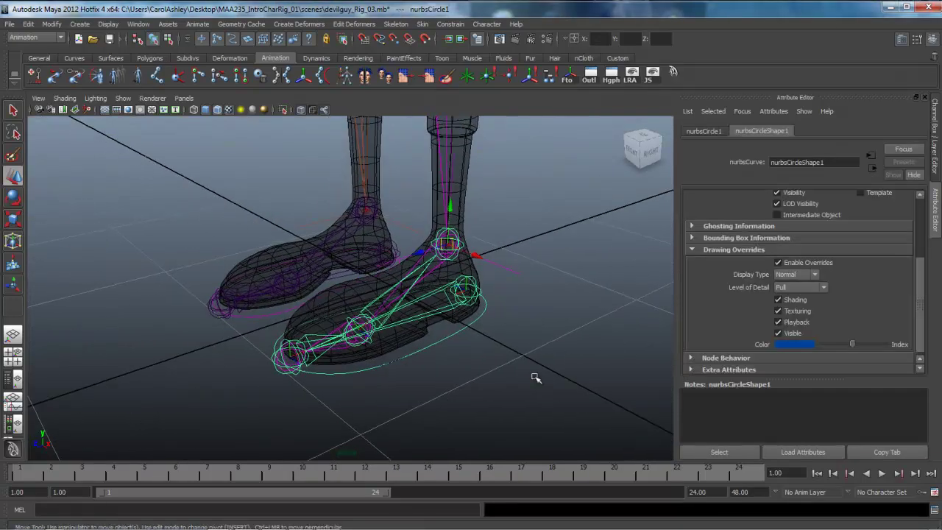
{"action": "left_click", "coordinate": [936, 134]}
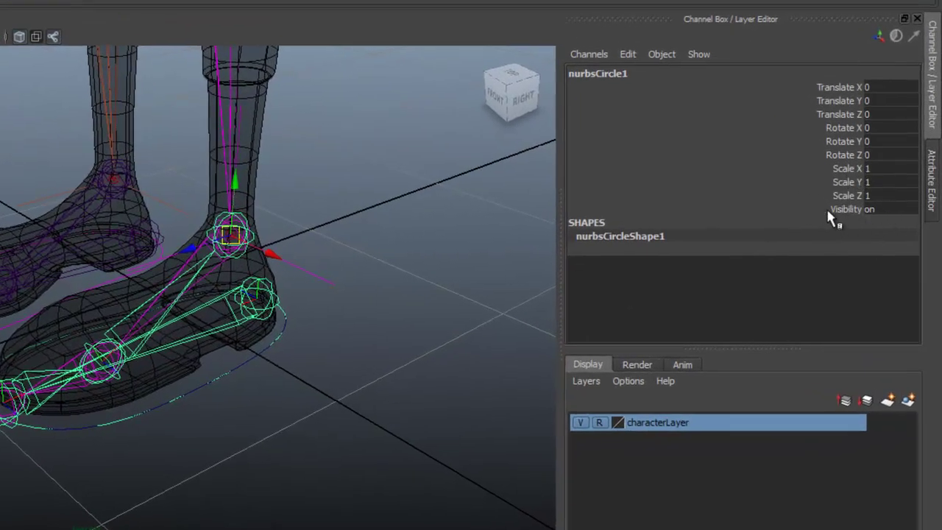
{"action": "left_click", "coordinate": [846, 169]}
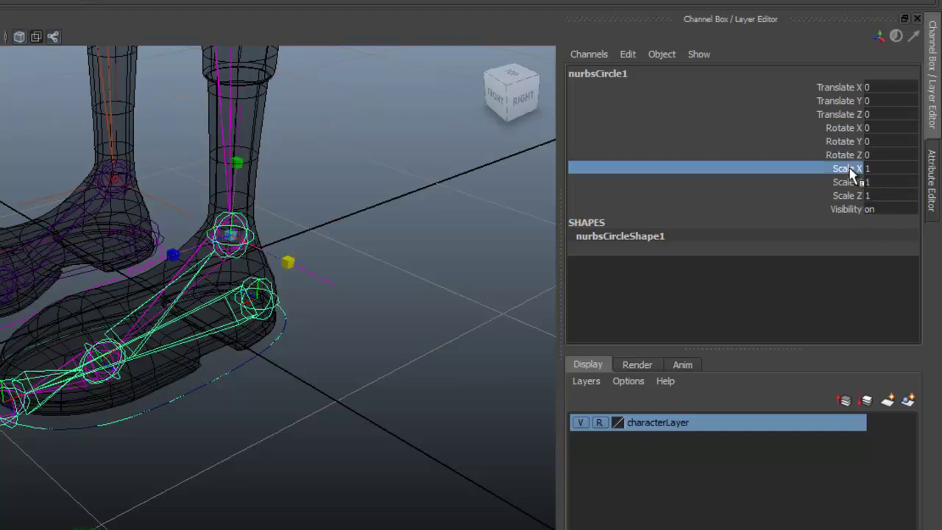
{"action": "left_click_drag", "start_coordinate": [851, 171], "coordinate": [852, 212]}
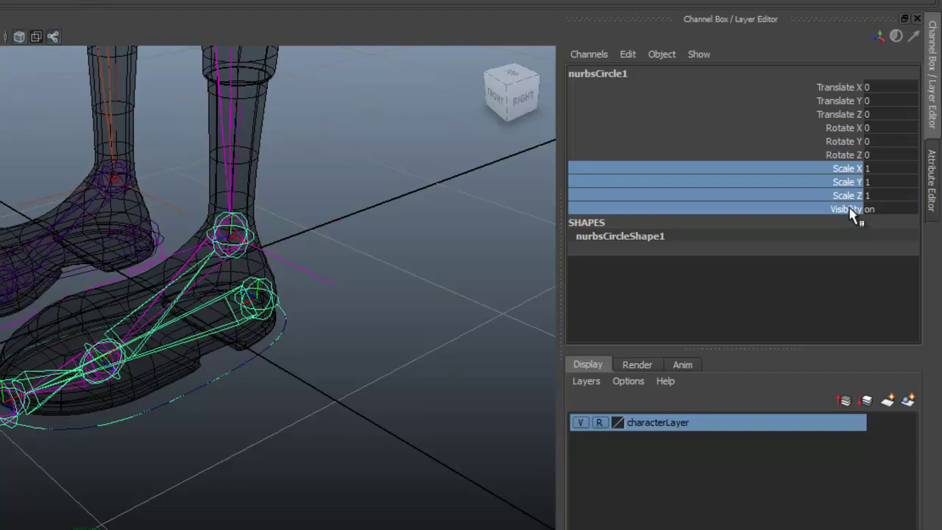
{"action": "right_click", "coordinate": [851, 213]}
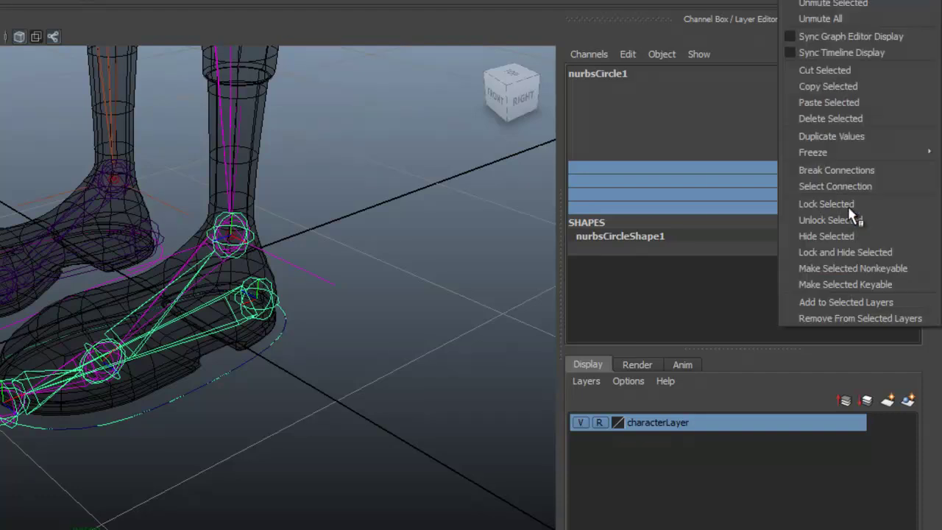
{"action": "left_click", "coordinate": [841, 254]}
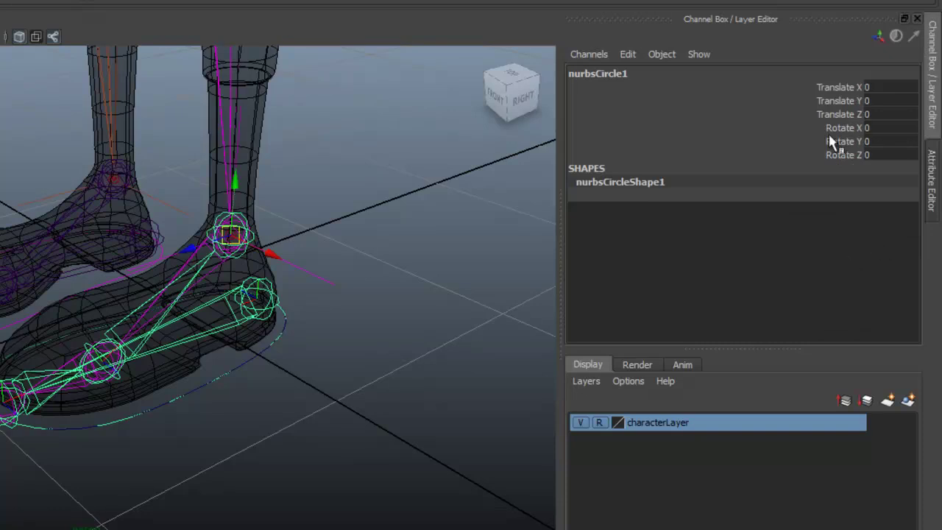
Lock and hide the Scale X, Y, Z and Visibility channels of the right foot circle.
{"action": "left_click", "coordinate": [1, 334]}
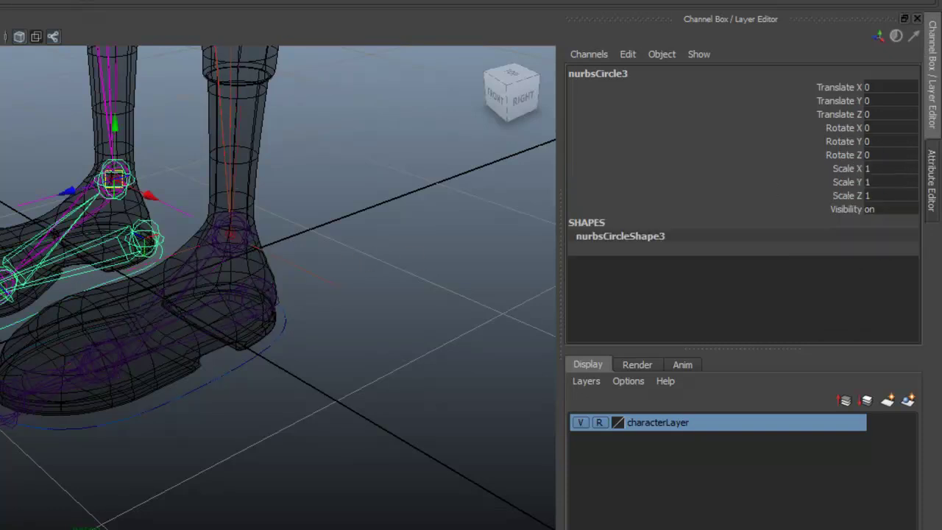
{"action": "left_click_drag", "start_coordinate": [845, 169], "coordinate": [851, 206]}
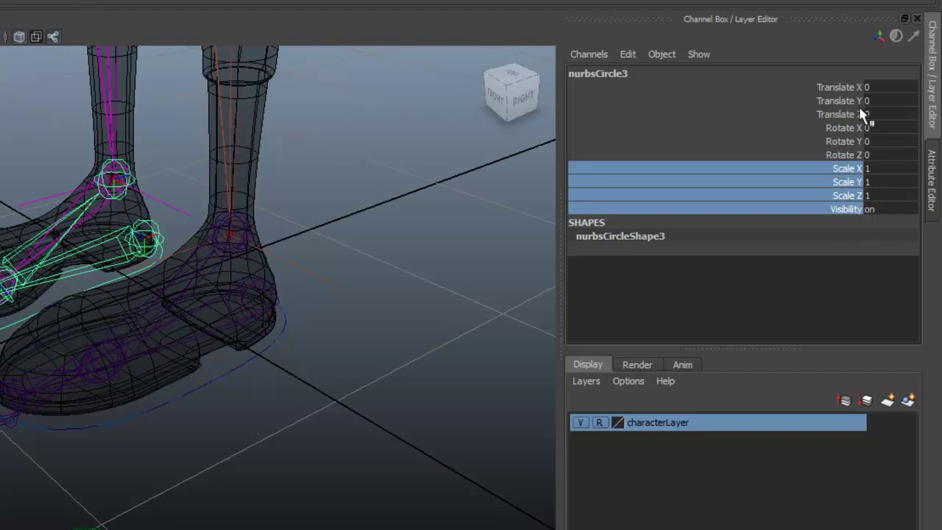
{"action": "right_click", "coordinate": [837, 191]}
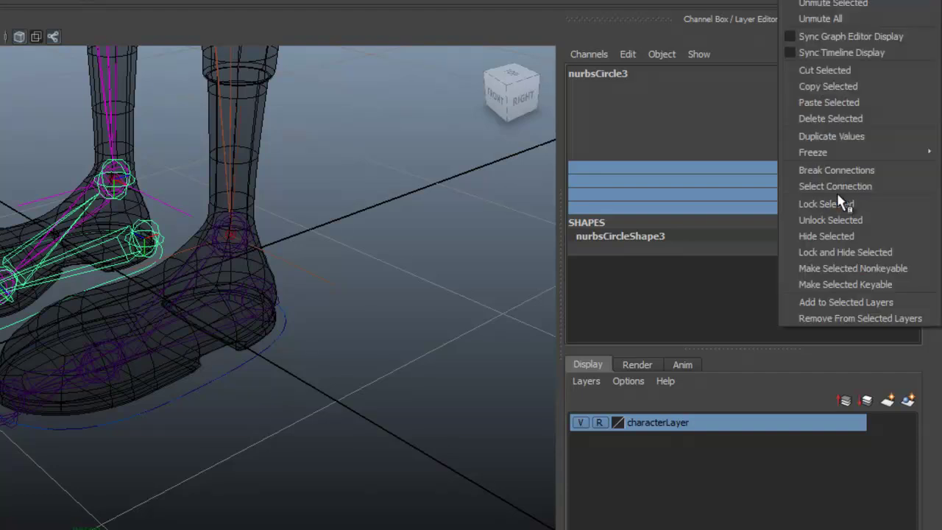
{"action": "left_click", "coordinate": [826, 253]}
Clear the selection and select the blue left foot circle control.
{"action": "left_click_drag", "start_coordinate": [210, 401], "coordinate": [187, 416], "text": "alt"}
{"action": "left_click", "coordinate": [477, 331]}
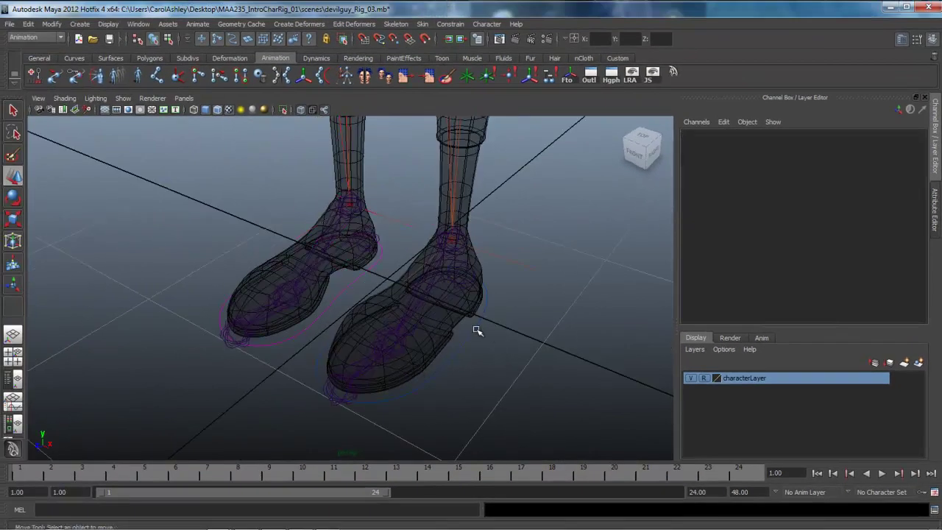
{"action": "left_click", "coordinate": [438, 375]}
{"action": "left_click_drag", "start_coordinate": [446, 368], "coordinate": [413, 392], "text": "alt"}
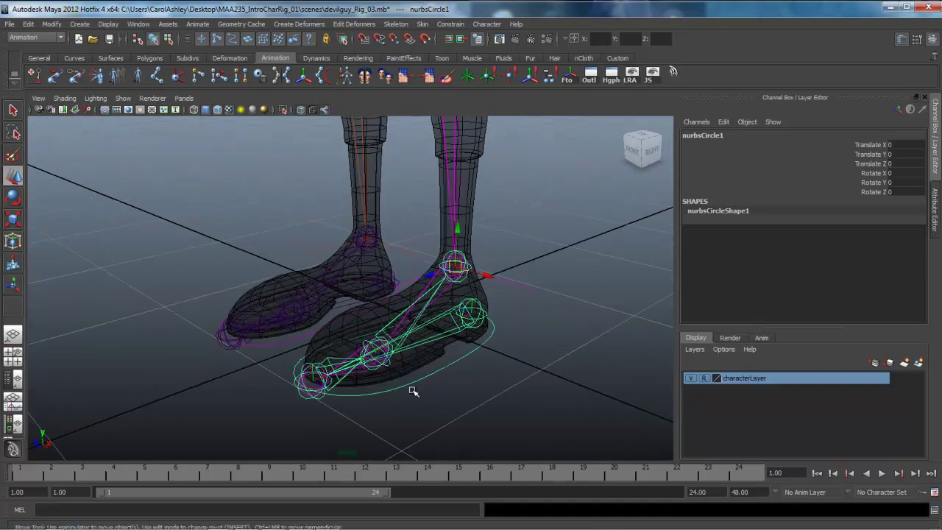